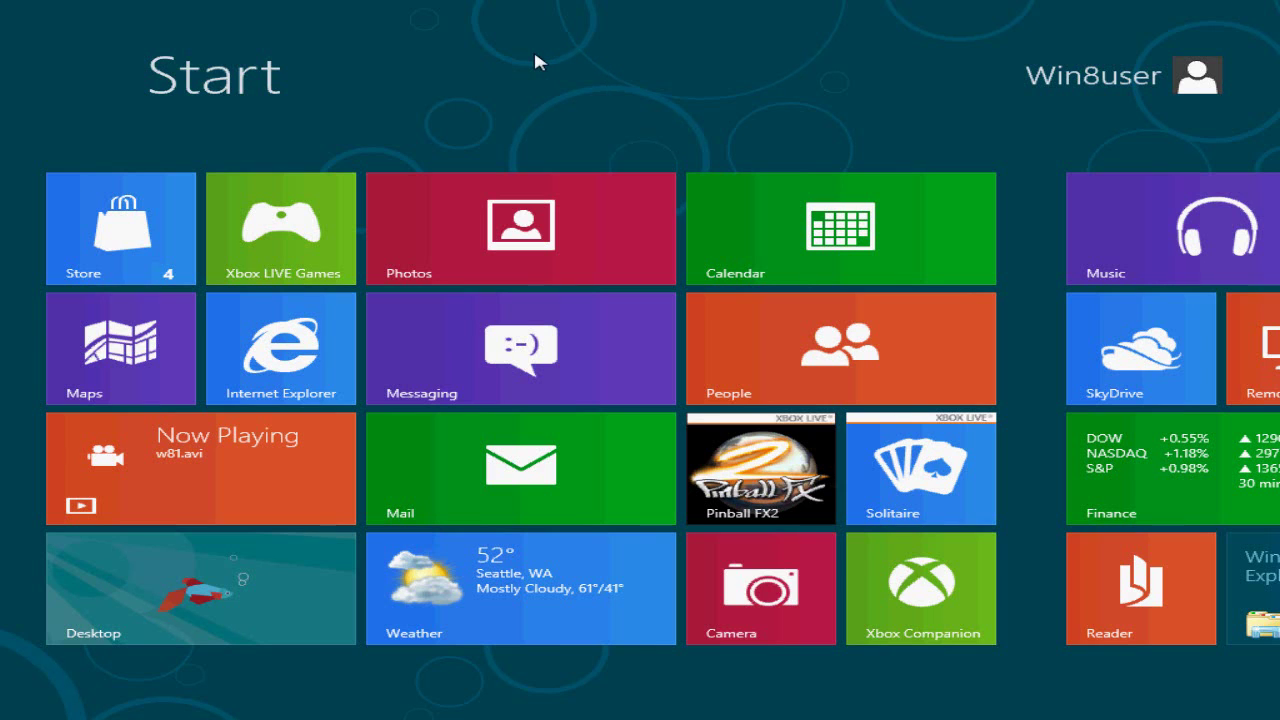
# Step: Browse the full list of installed apps, then return to the Start screen
pyautogui.rightClick(535, 62)
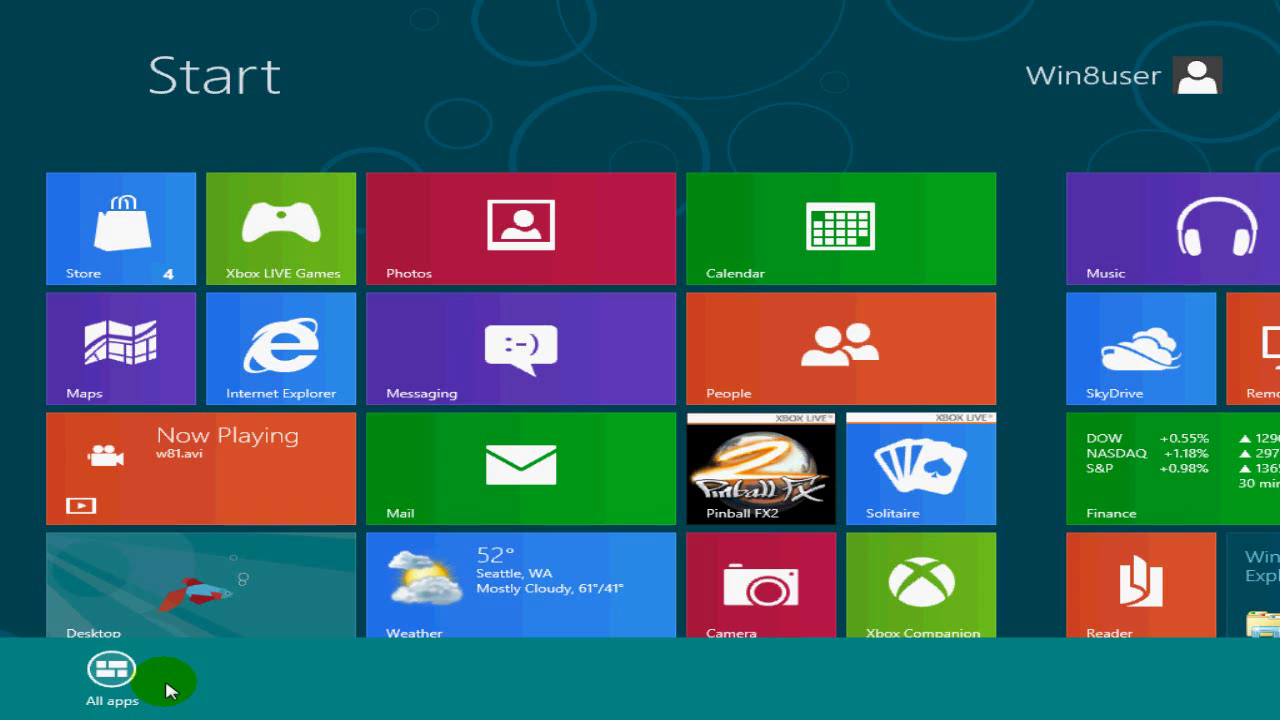
pyautogui.click(112, 670)
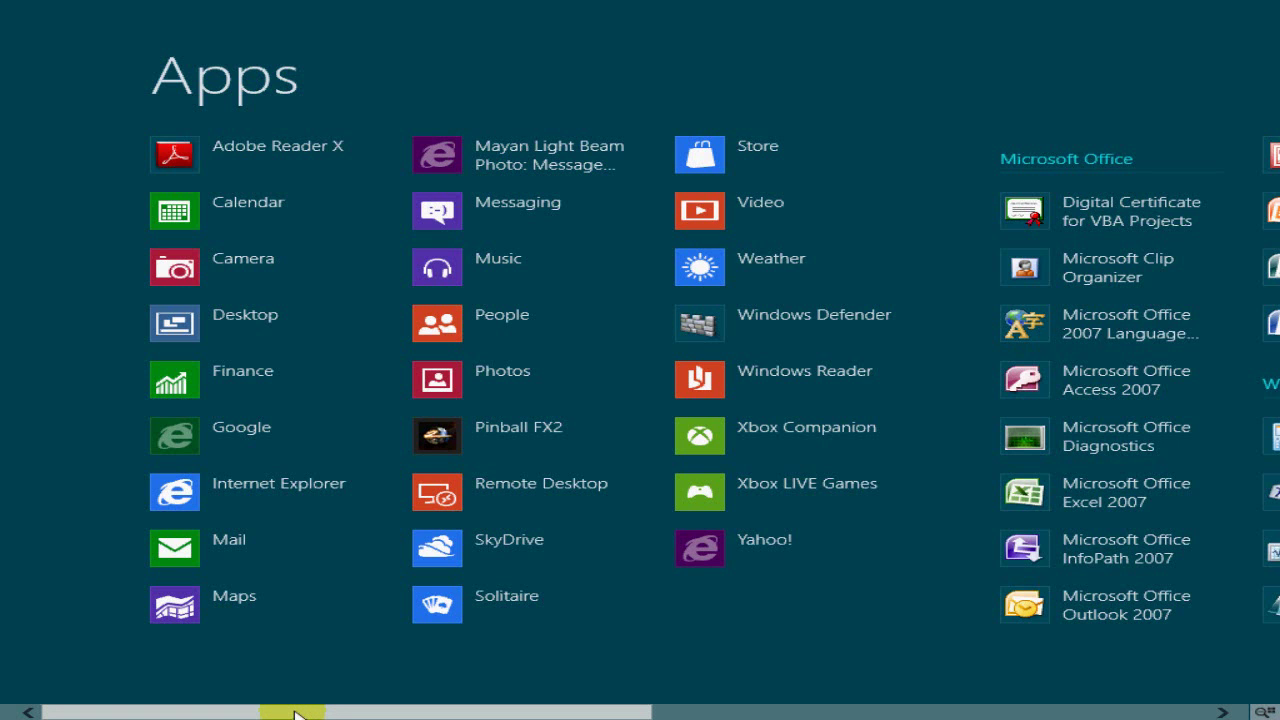
pyautogui.moveTo(296, 714); pyautogui.dragTo(245, 714)
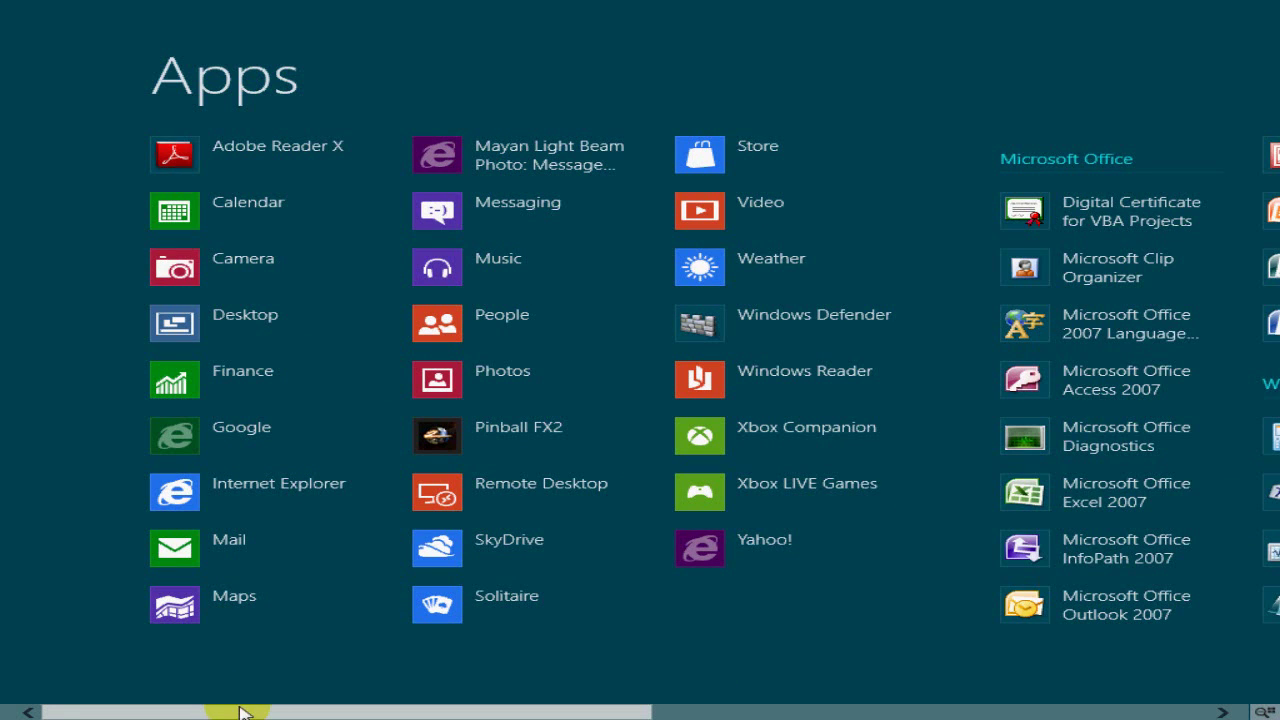
pyautogui.moveTo(310, 714); pyautogui.dragTo(780, 714)
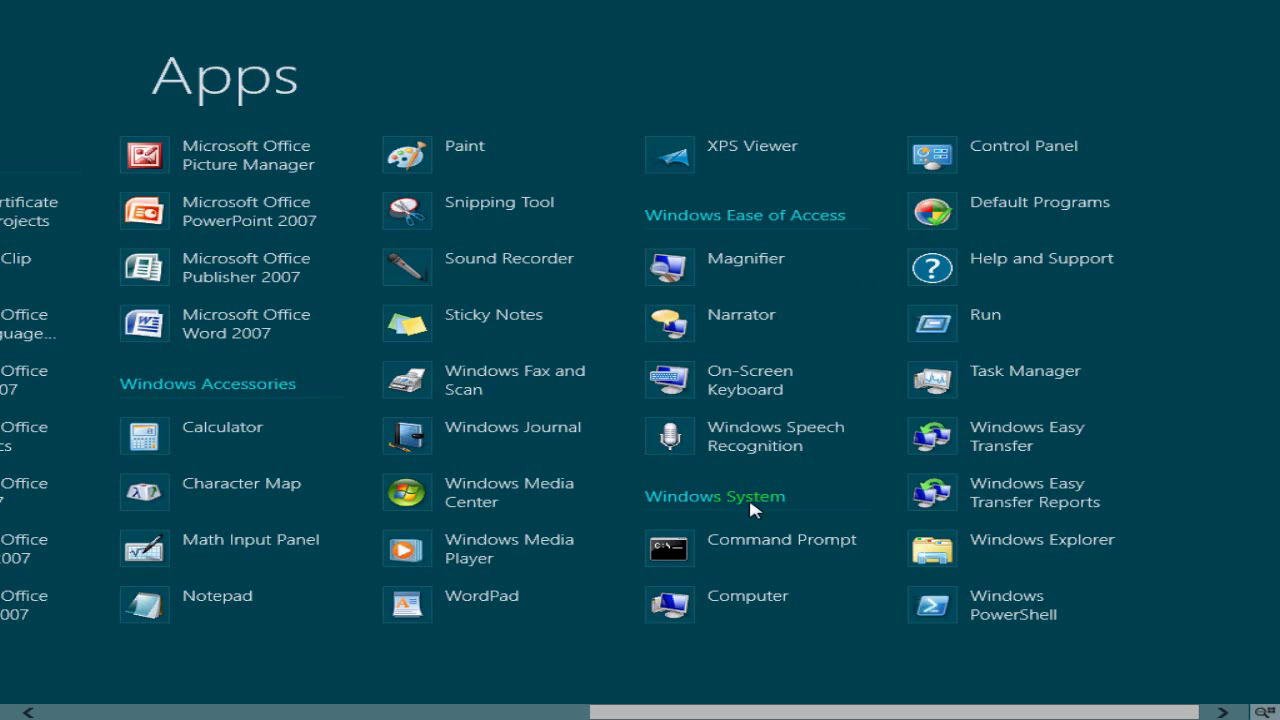
pyautogui.click(517, 714)
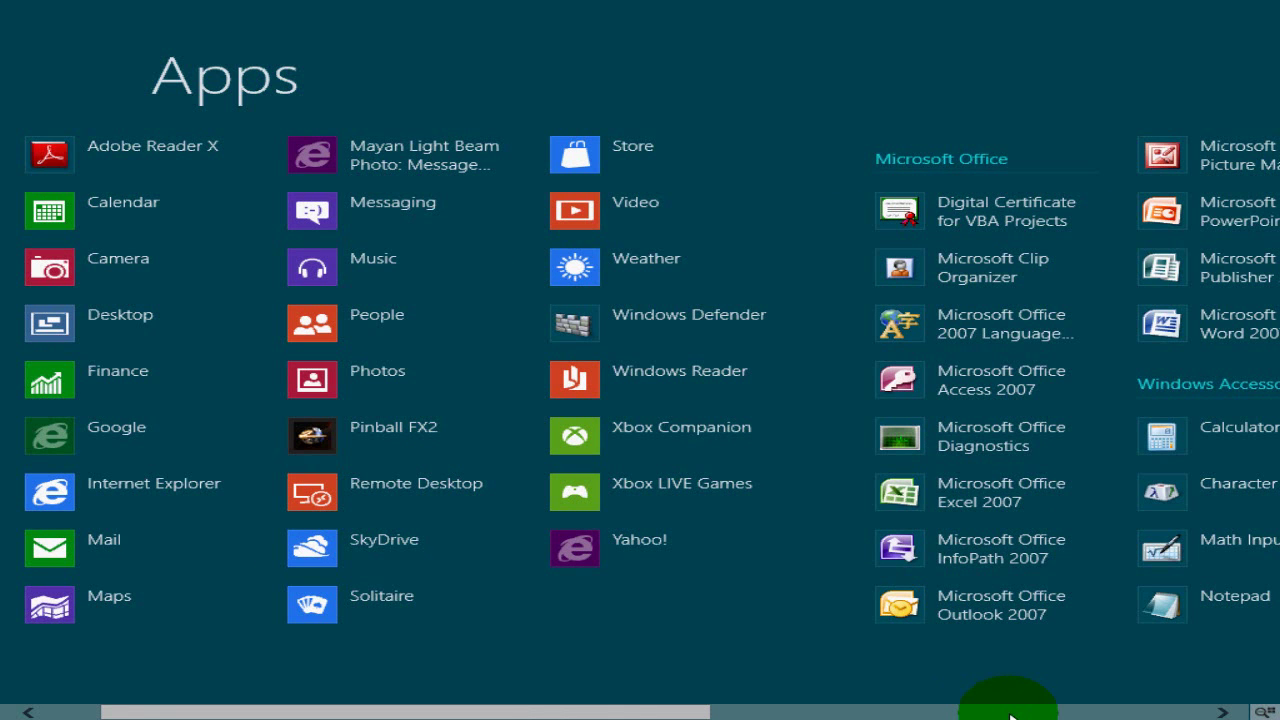
pyautogui.click(98, 714)
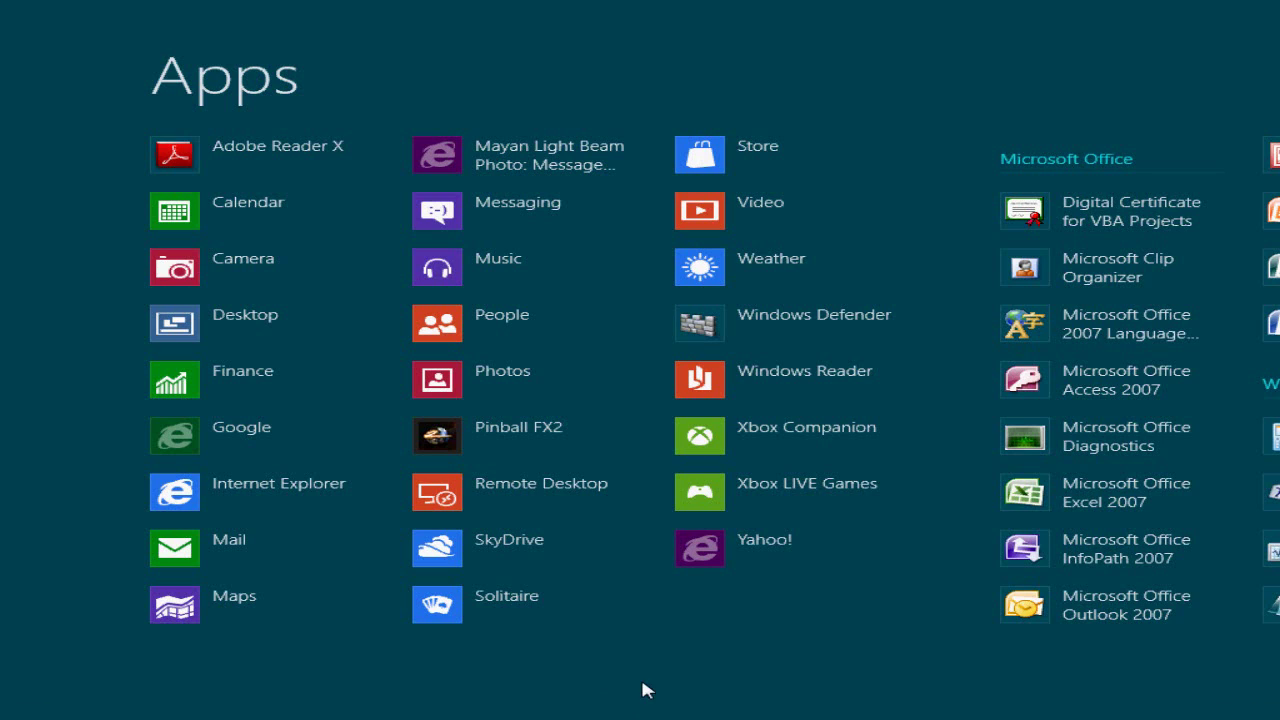
pyautogui.moveTo(15, 712)
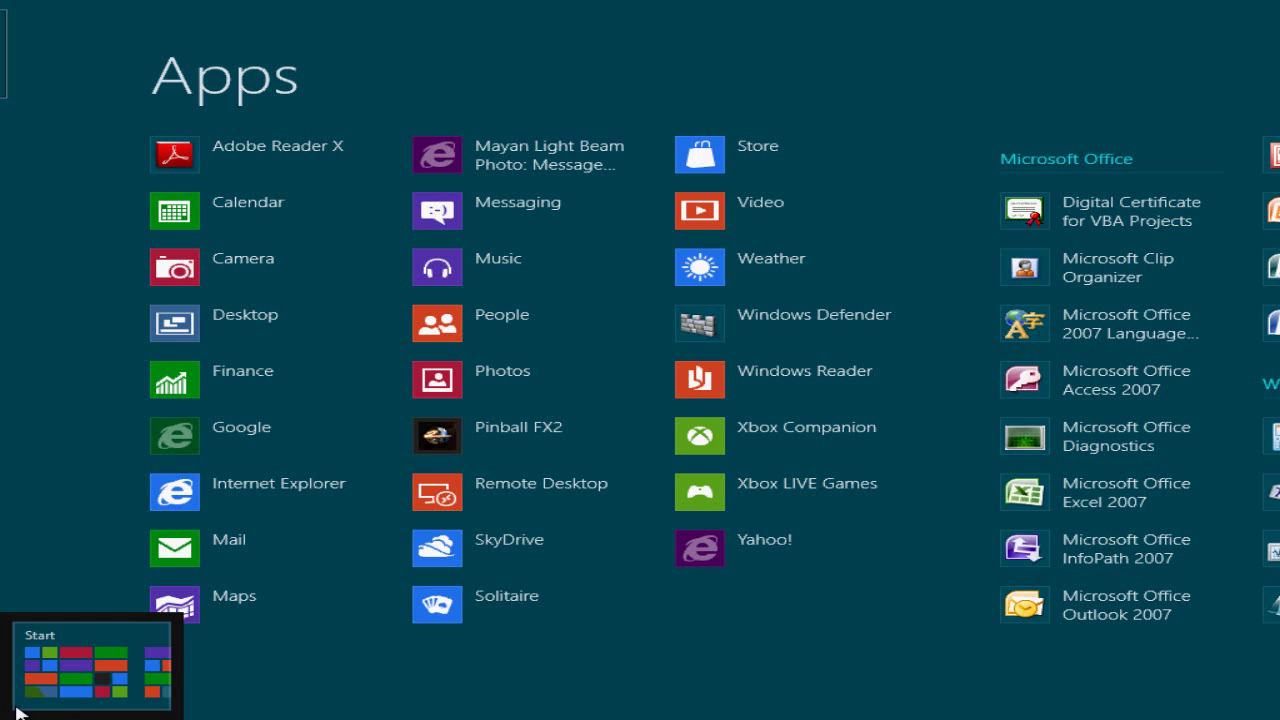
pyautogui.click(18, 712)
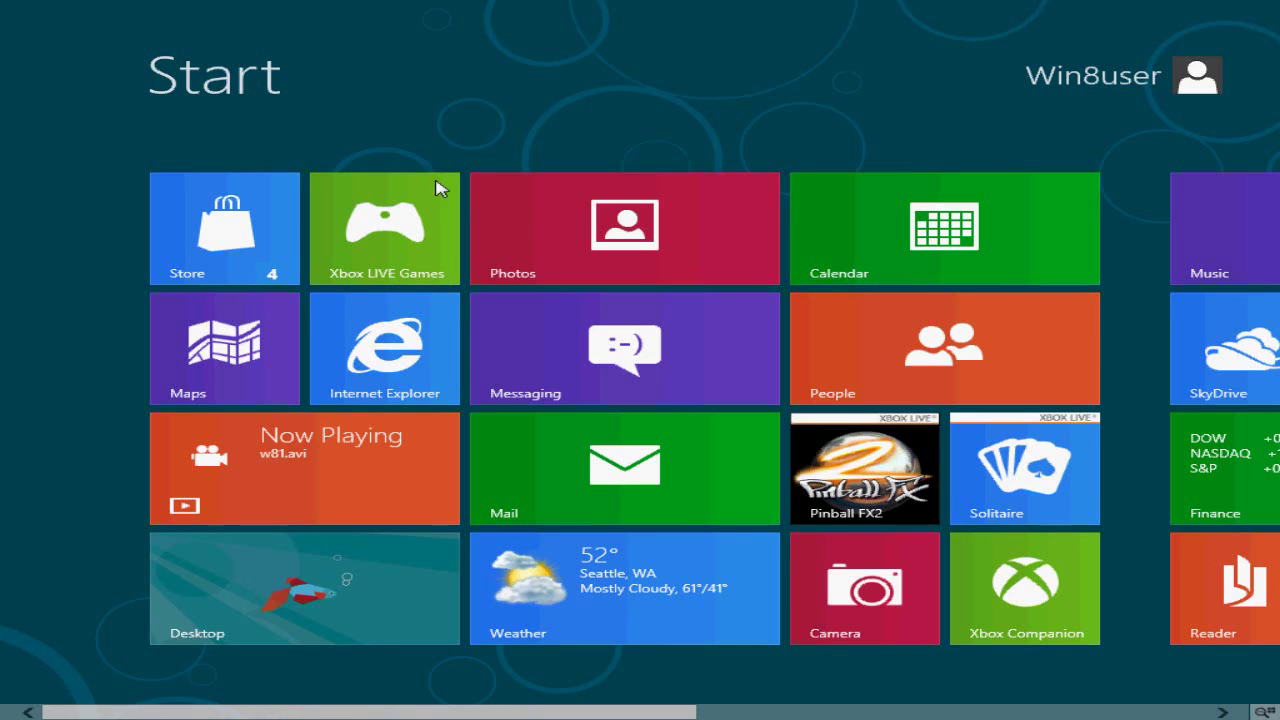
# Step: Widen the Xbox LIVE Games tile, drag it down beside Internet Explorer, then make it square again
pyautogui.click(432, 195)
pyautogui.rightClick(432, 195)
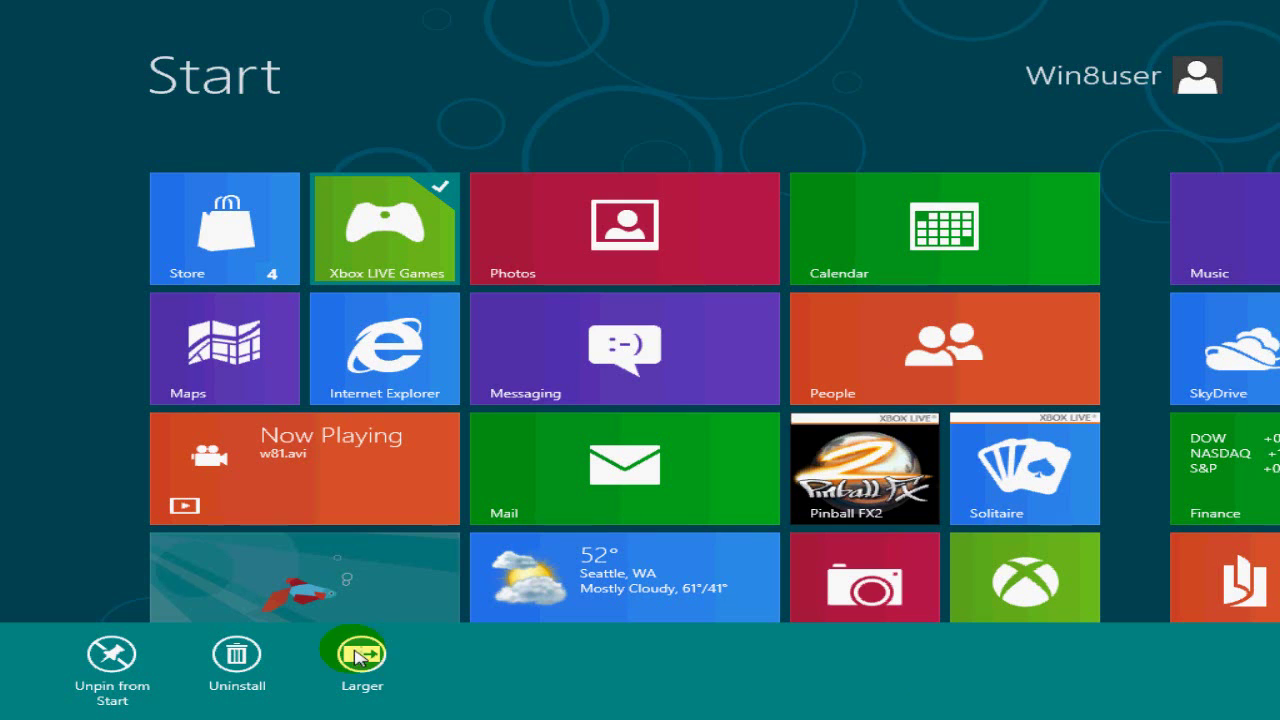
pyautogui.click(360, 655)
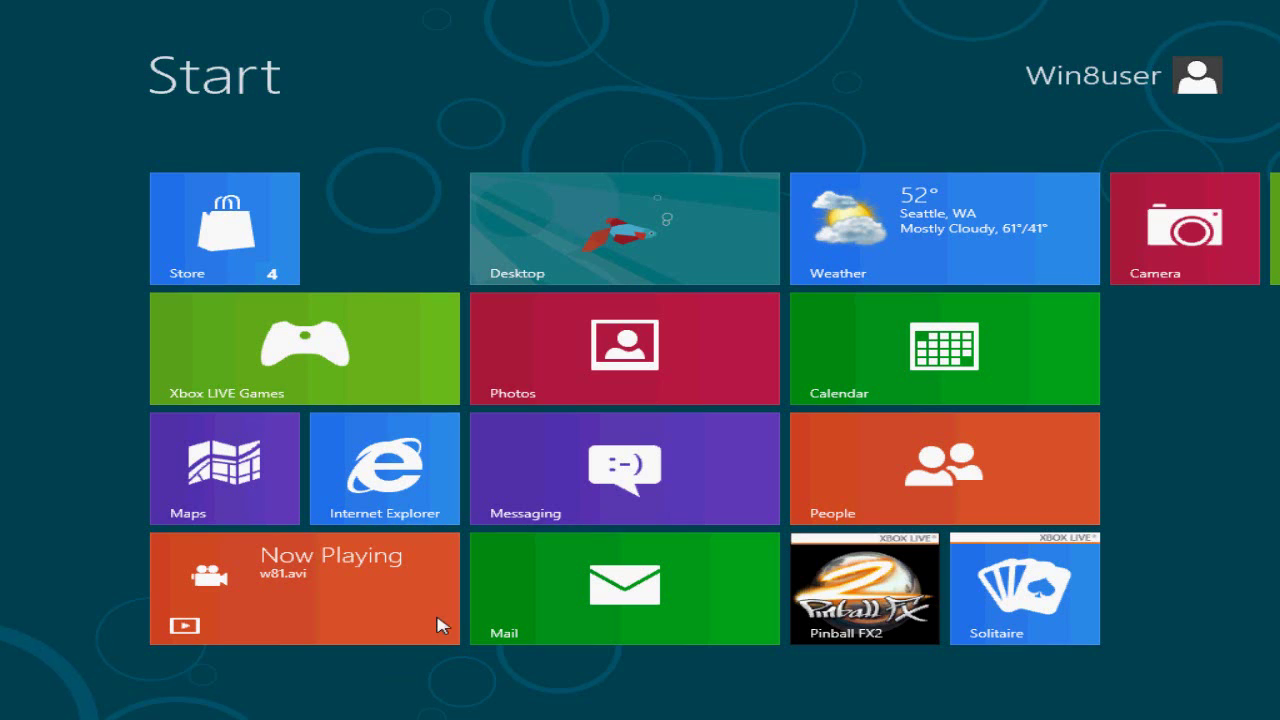
pyautogui.click(376, 384)
pyautogui.moveTo(376, 384); pyautogui.dragTo(394, 614)
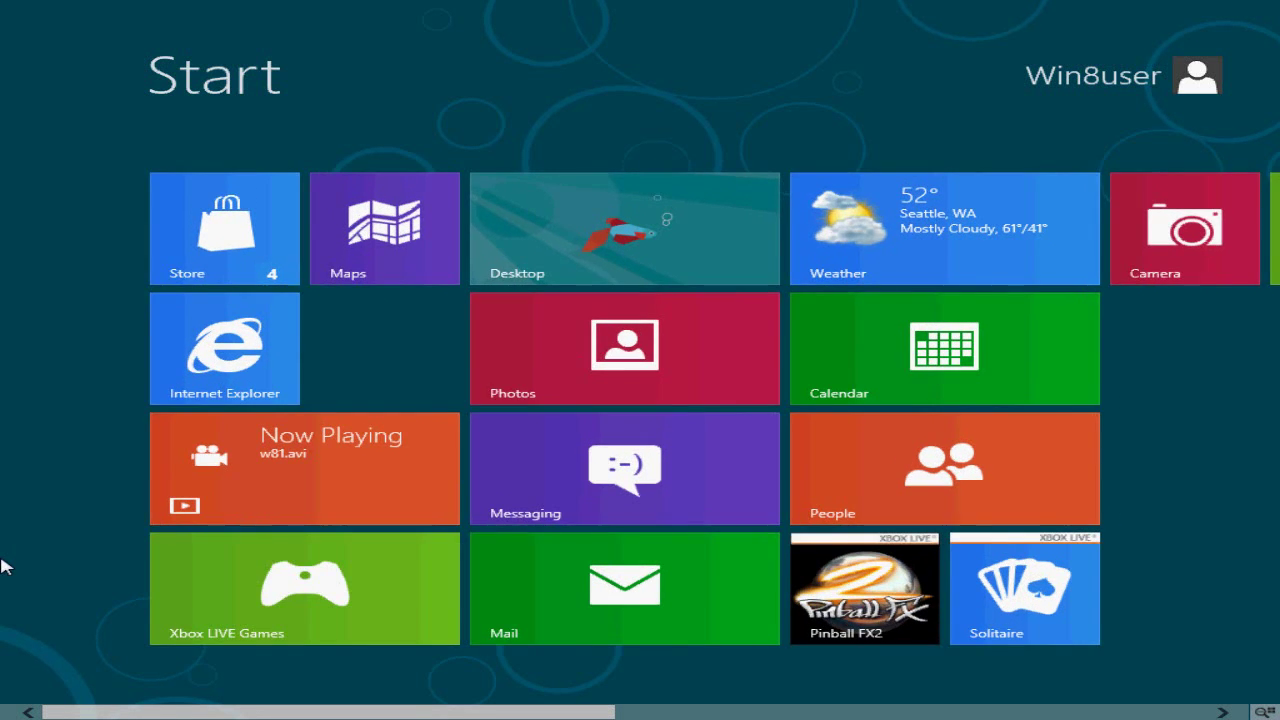
pyautogui.rightClick(404, 560)
pyautogui.click(358, 655)
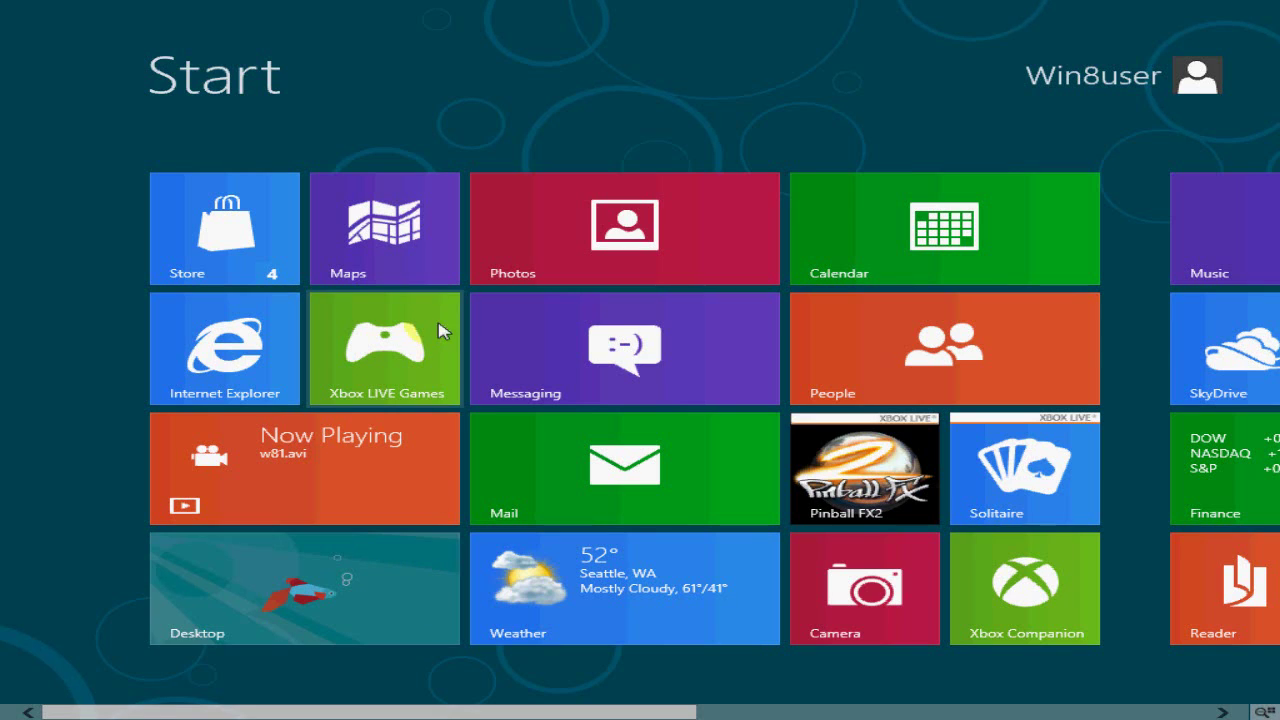
# Step: Dismiss the Xbox LIVE Games tile options and show the charms bar with the clock
pyautogui.rightClick(437, 311)
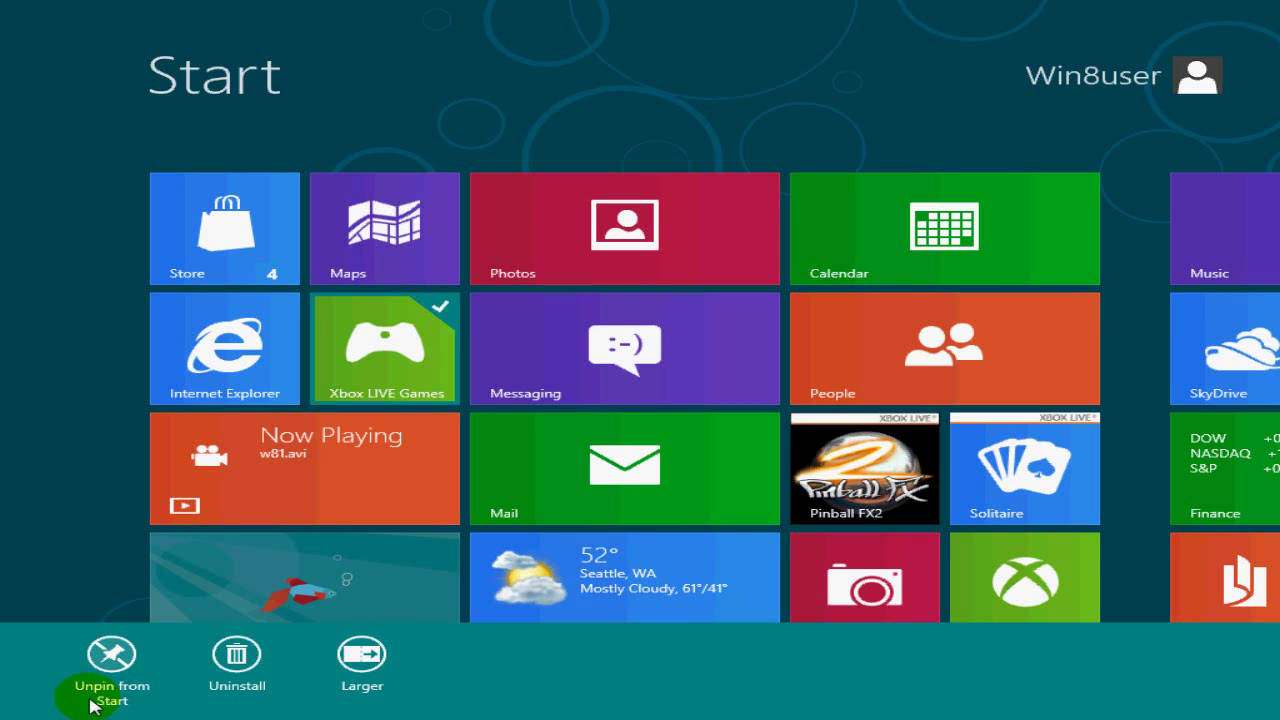
pyautogui.click(129, 704)
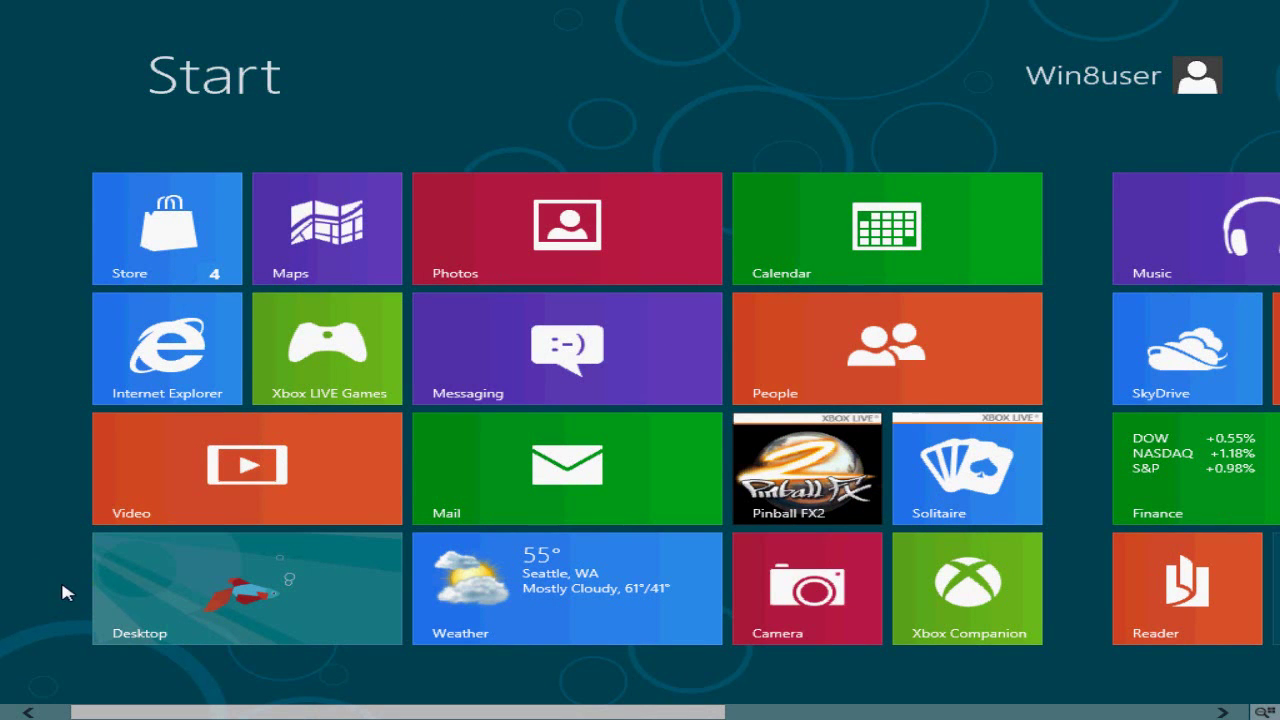
pyautogui.scroll(-1, 503, 385)
pyautogui.moveTo(1277, 5)
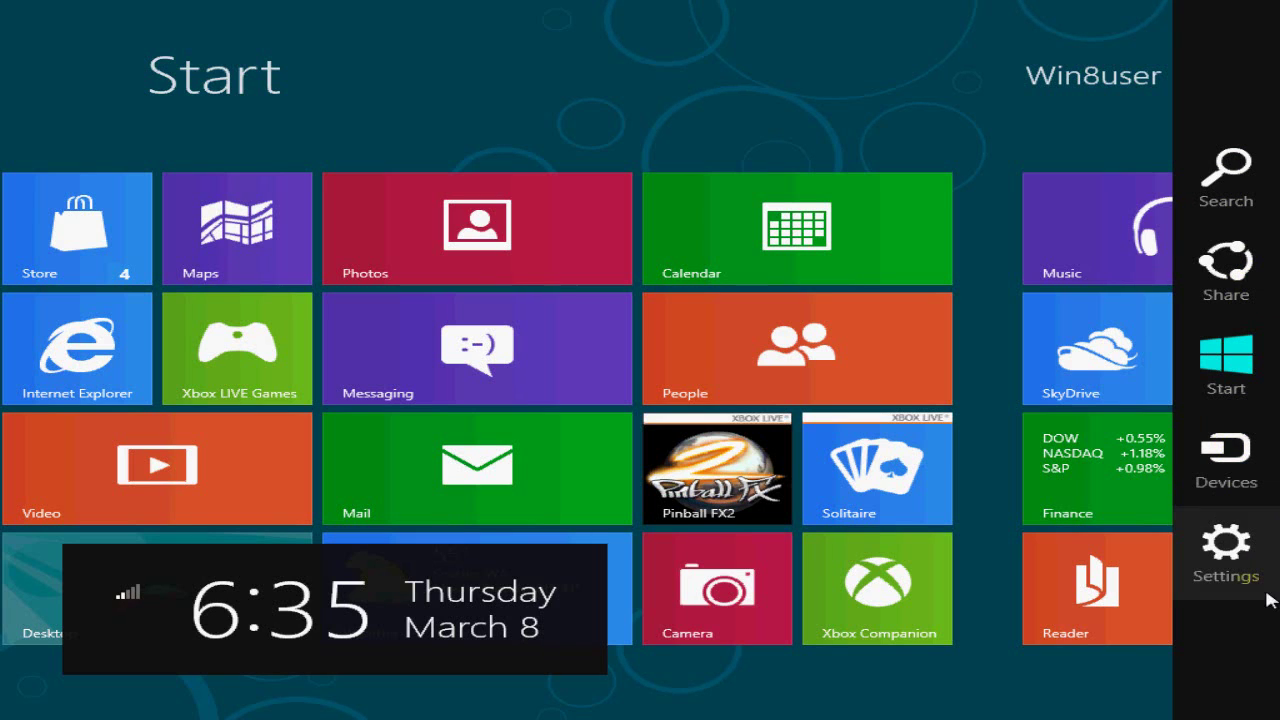
# Step: Search the Apps list for 'c', then clear the query to see all apps
pyautogui.click(1248, 182)
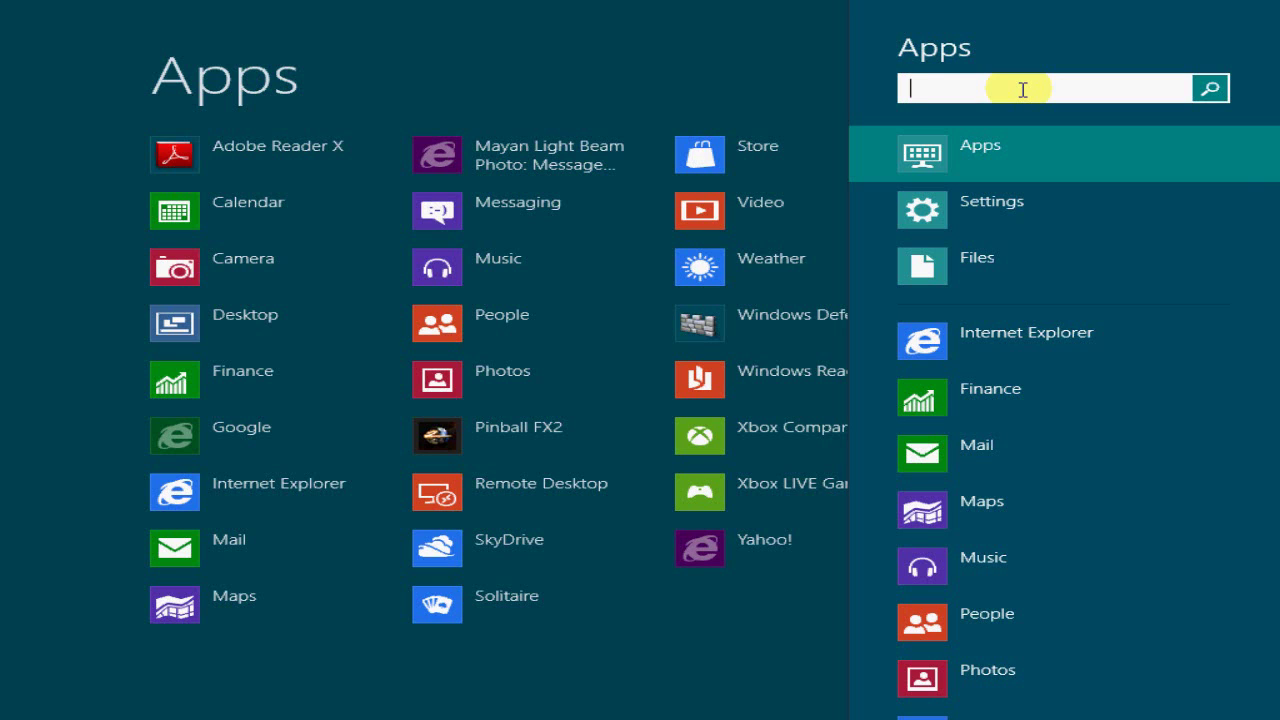
pyautogui.write('c')
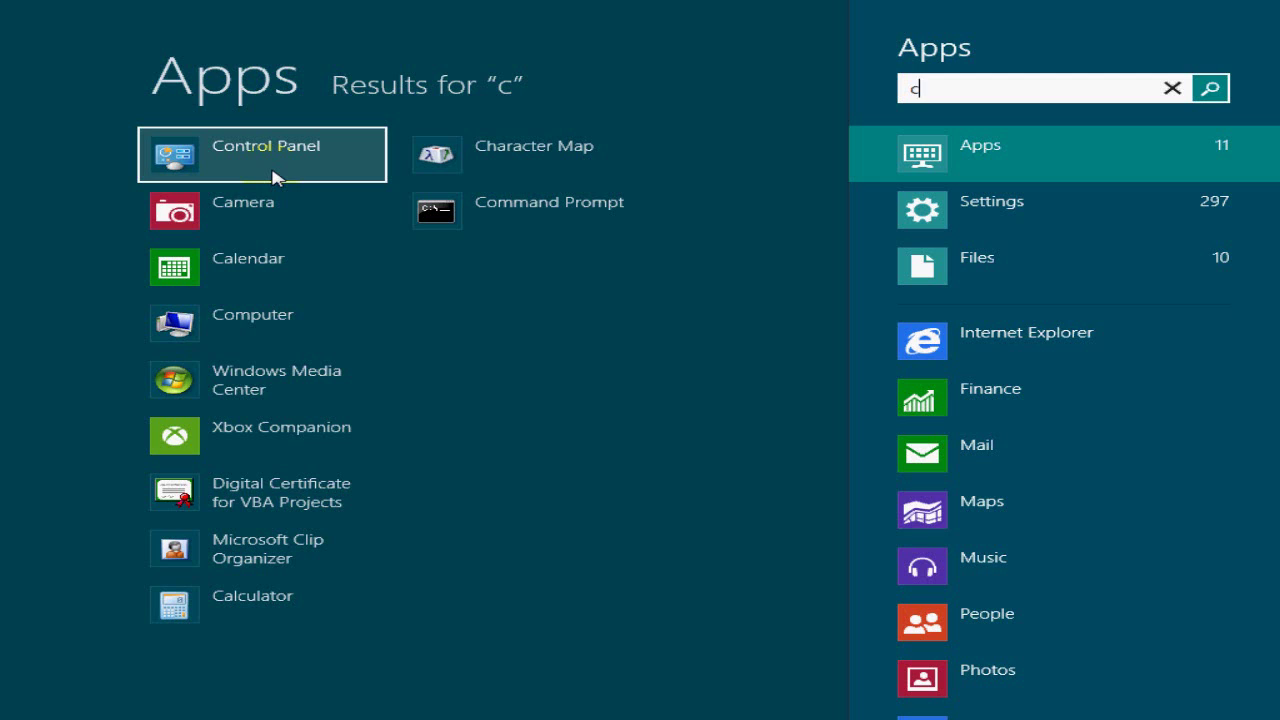
pyautogui.press('BackSpace')
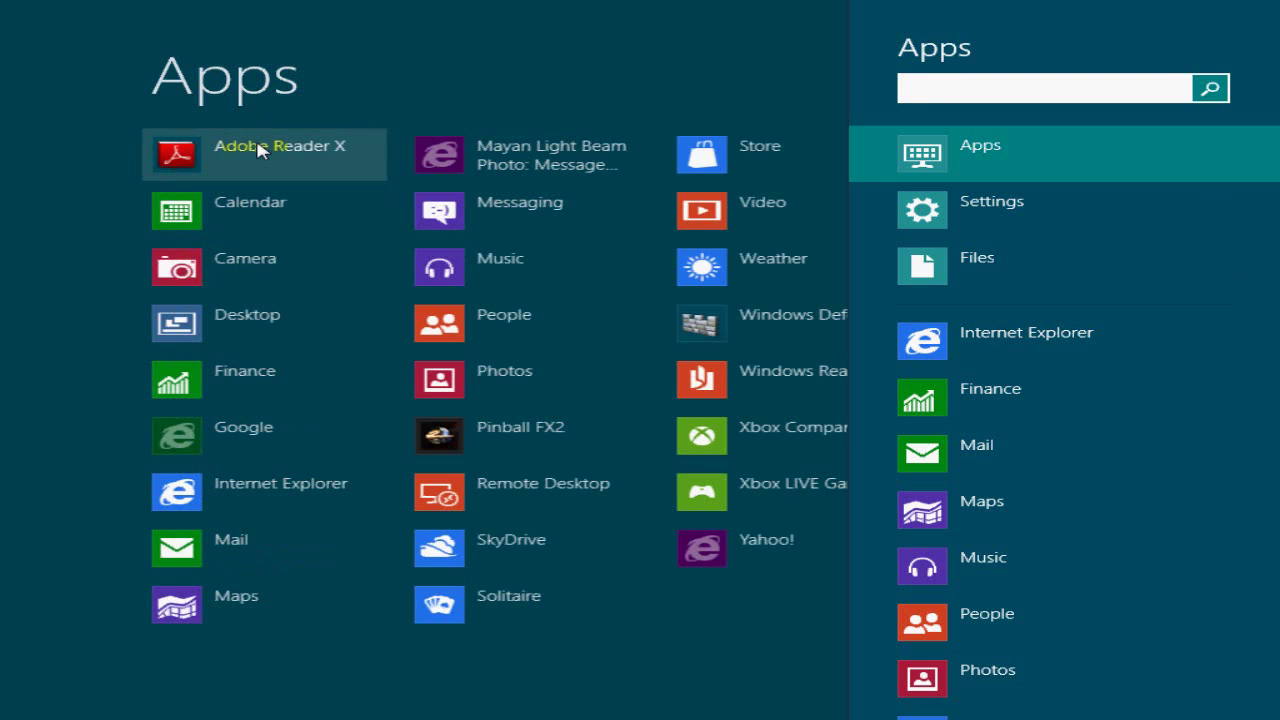
# Step: Try the Share charm on the Start screen, which reports Start can't share
pyautogui.click(1203, 182)
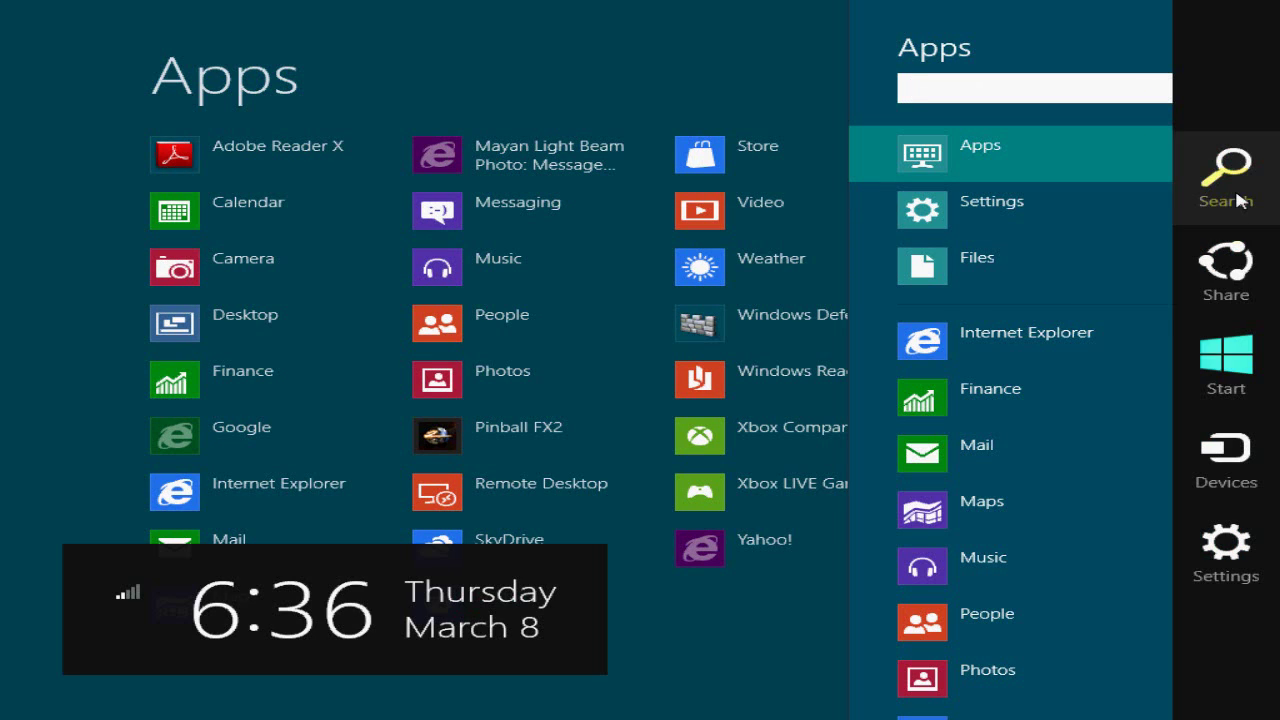
pyautogui.click(1246, 280)
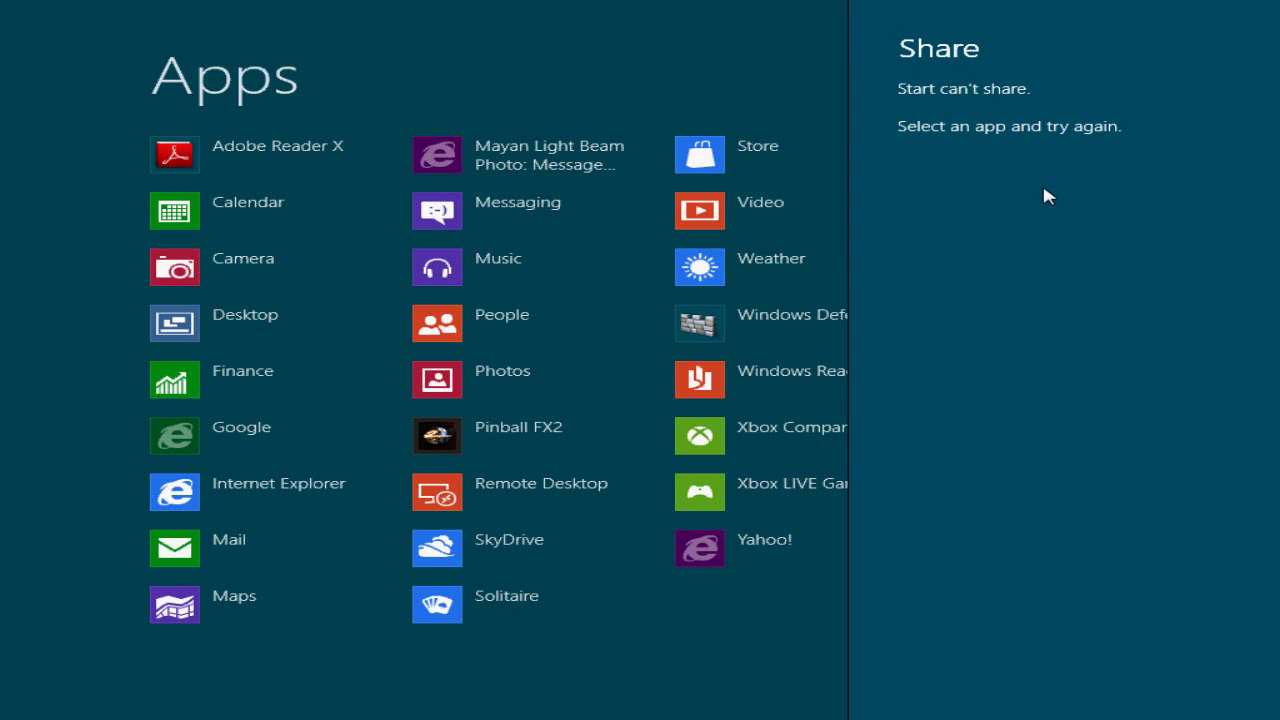
pyautogui.moveTo(1278, 10)
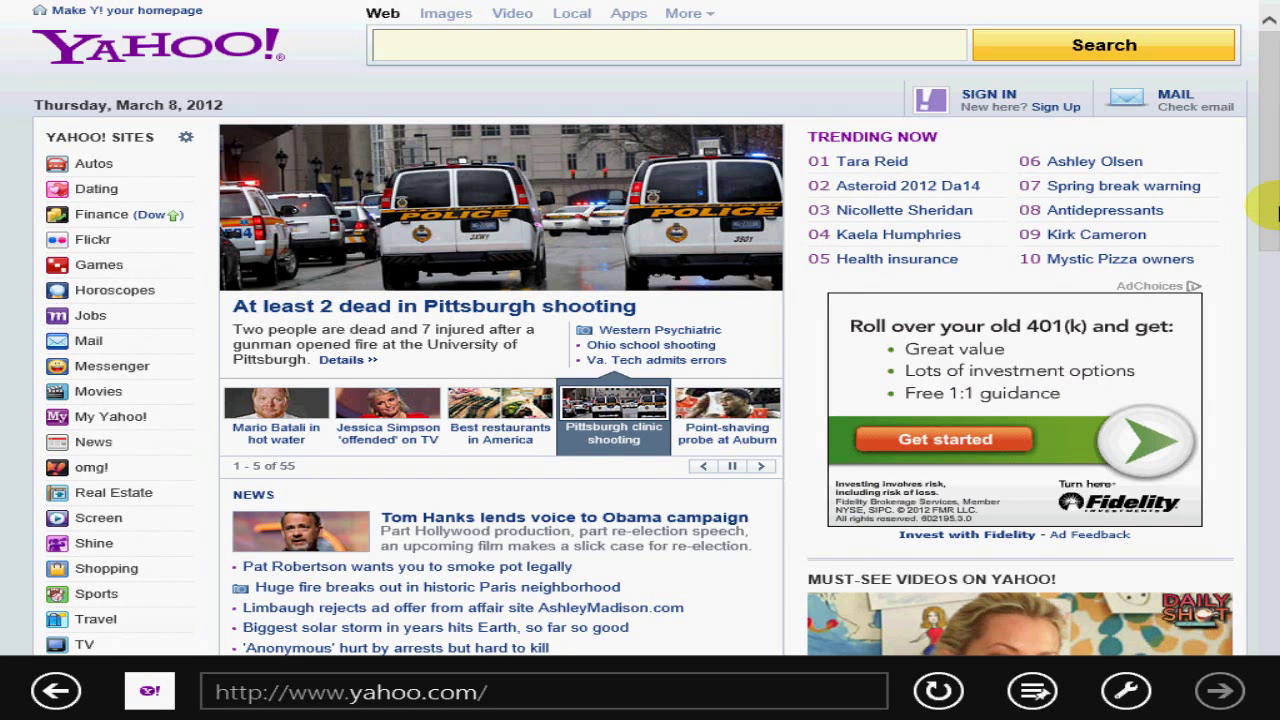
# Step: Hide the address bar, check that the Yahoo! page shares via Mail, then reopen the charms
pyautogui.click(1262, 200)
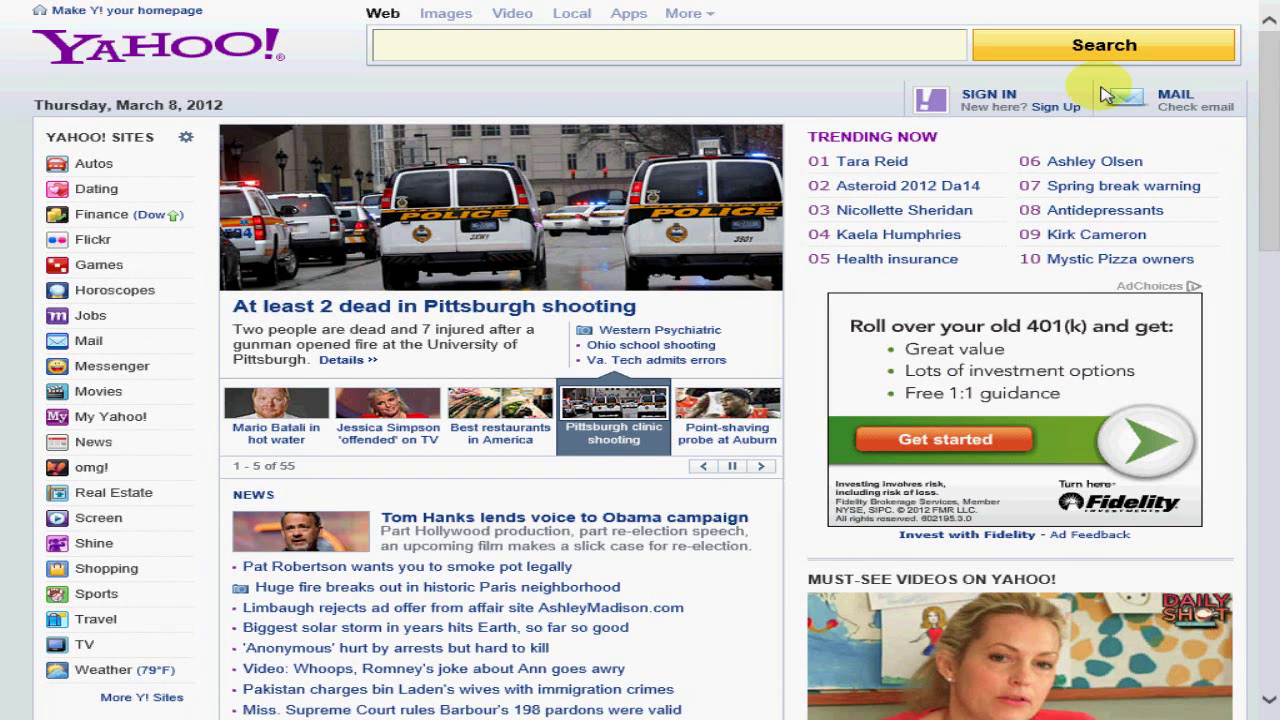
pyautogui.moveTo(1272, 8)
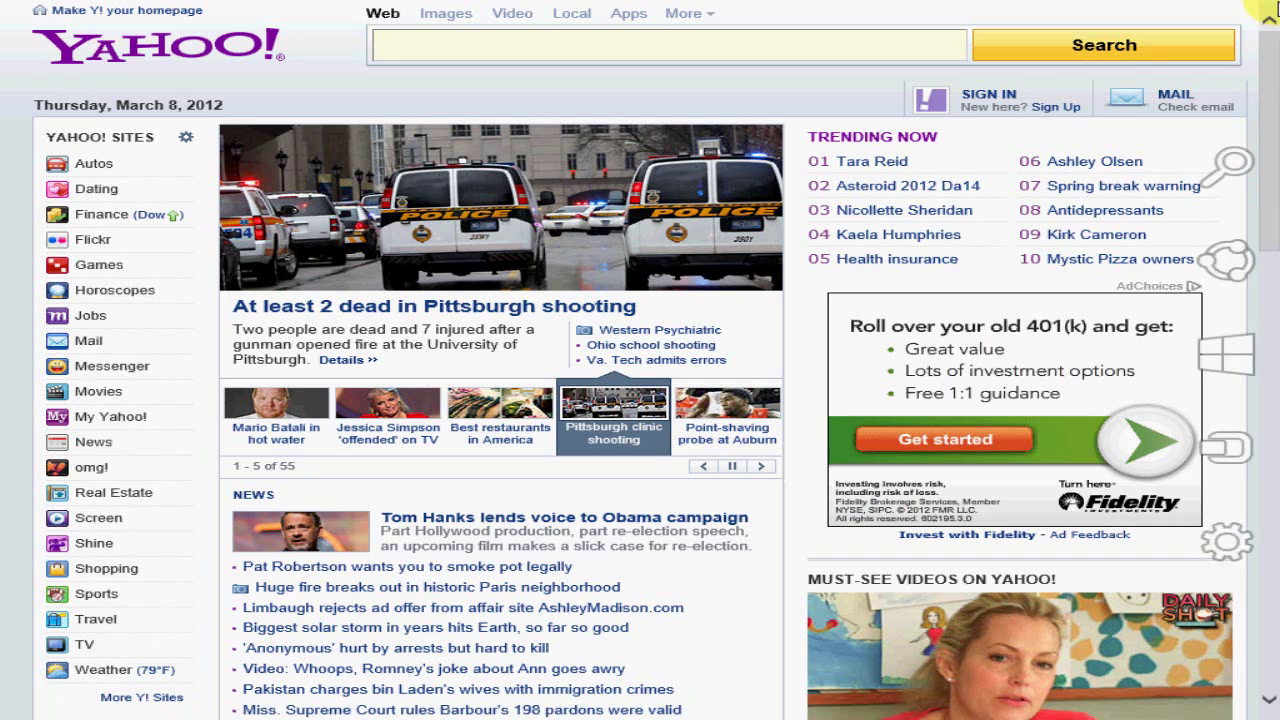
pyautogui.click(1253, 281)
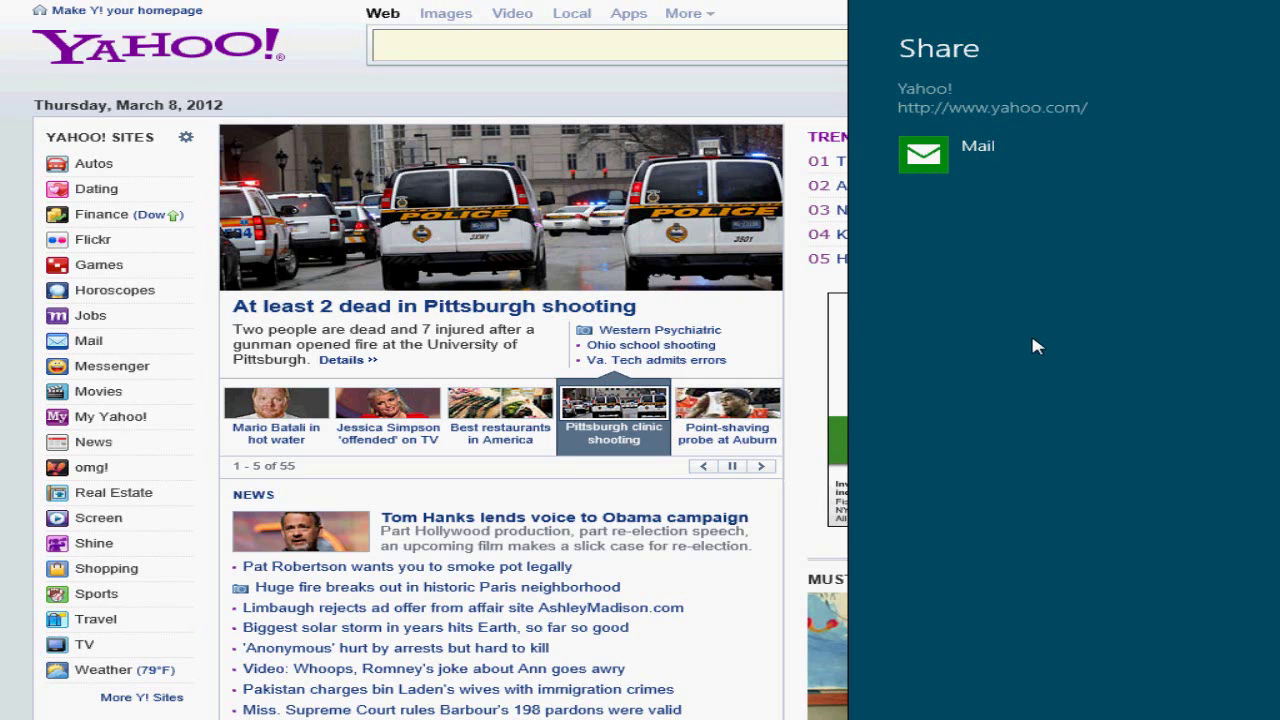
pyautogui.press('Escape')
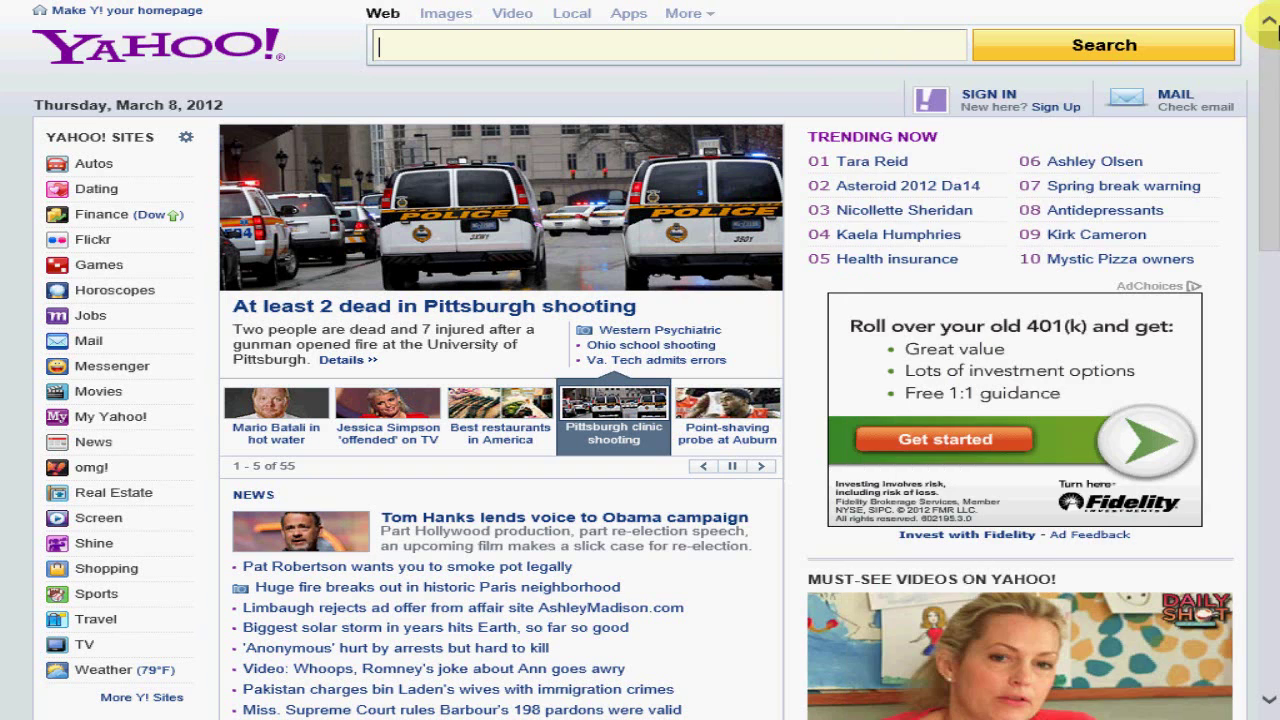
pyautogui.moveTo(1273, 38)
pyautogui.moveTo(1262, 250)
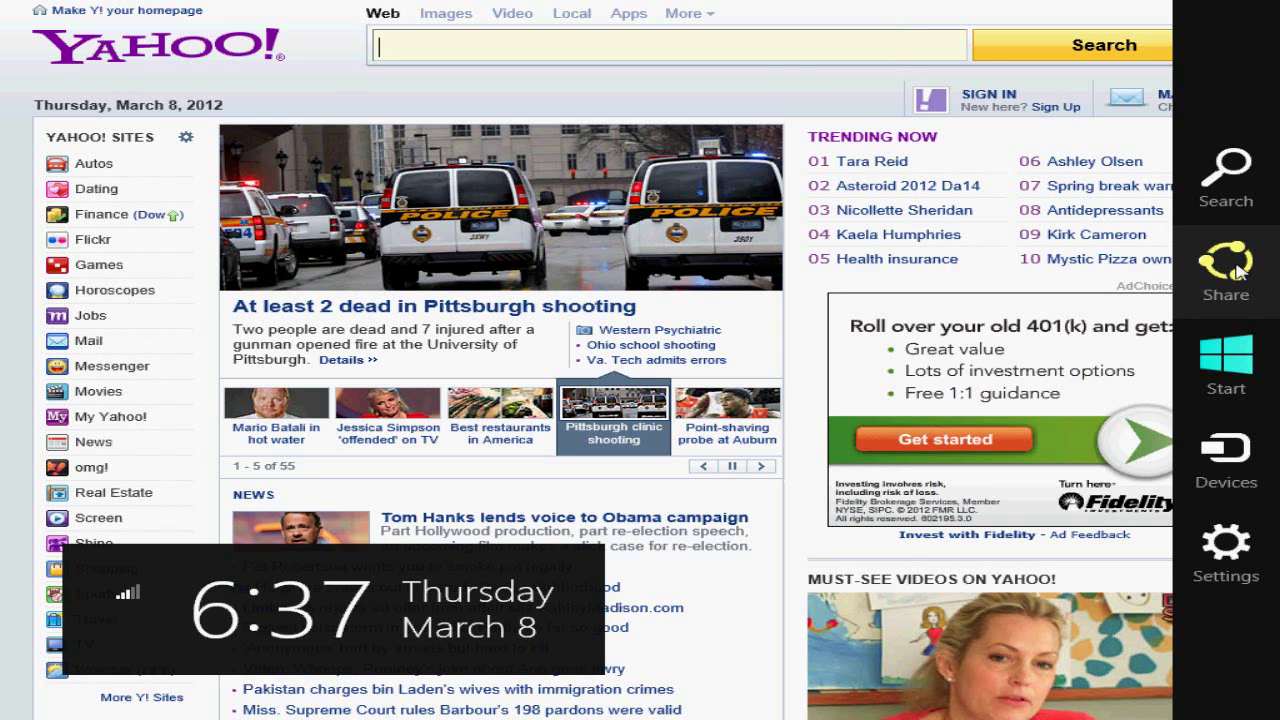
# Step: Launch Internet Explorer and pick the Brother HL-2170W series printer from the Devices charm
pyautogui.click(1247, 366)
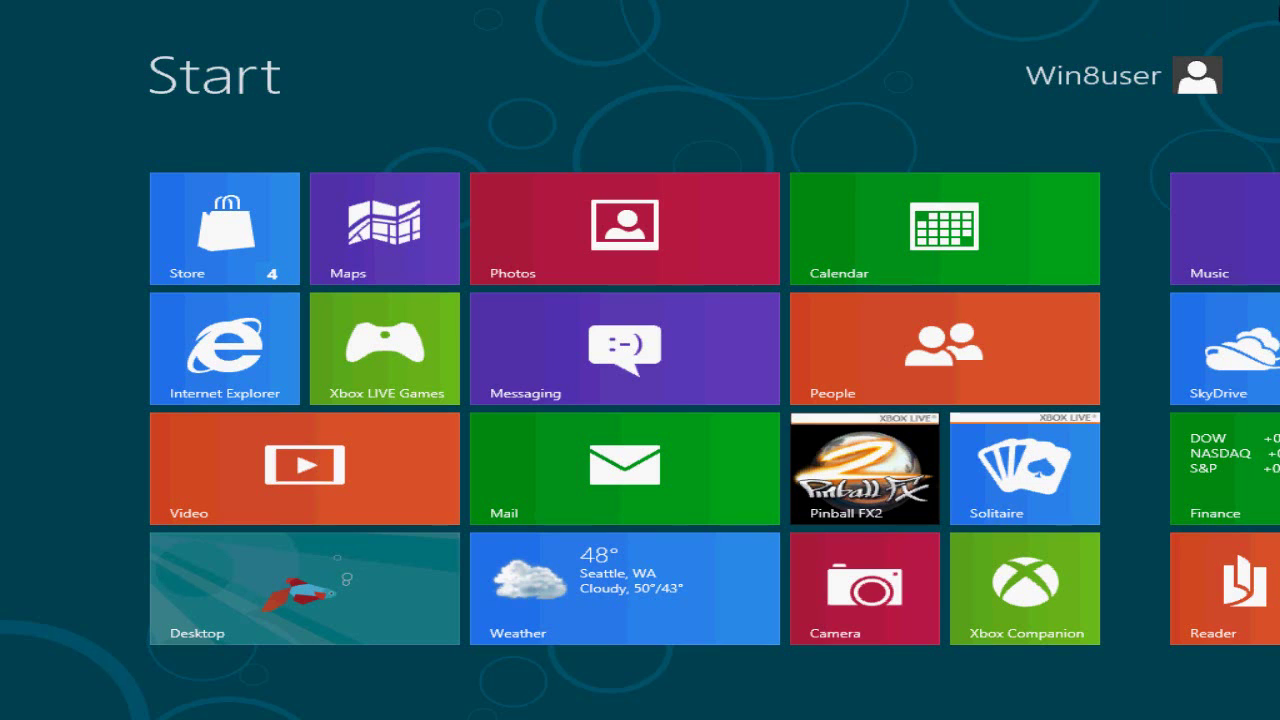
pyautogui.moveTo(1276, 12)
pyautogui.moveTo(1266, 434)
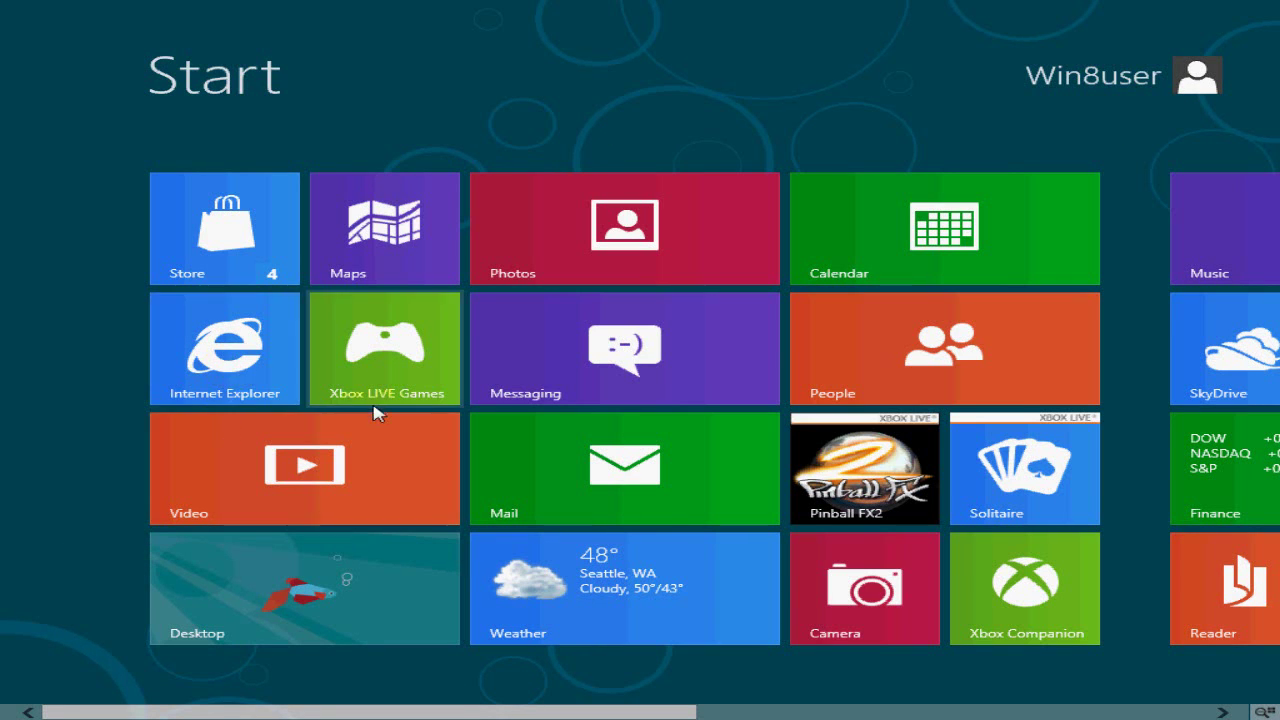
pyautogui.click(221, 363)
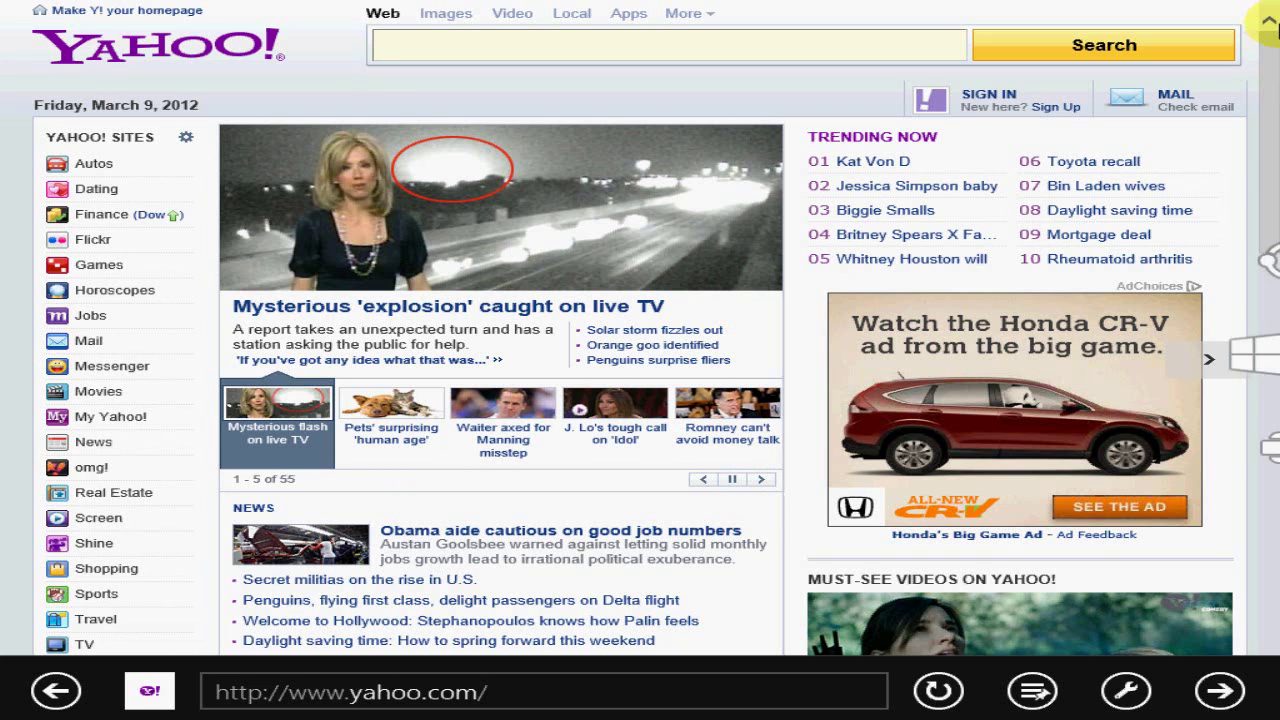
pyautogui.click(1222, 470)
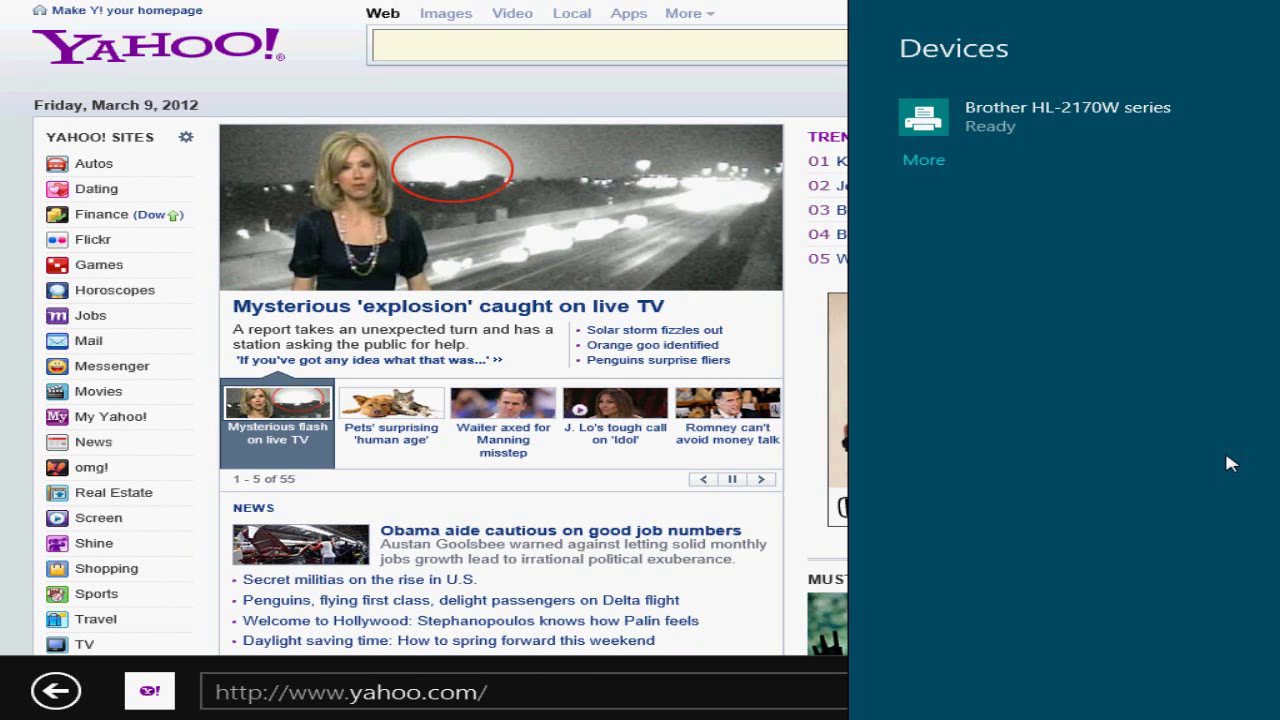
pyautogui.click(1008, 120)
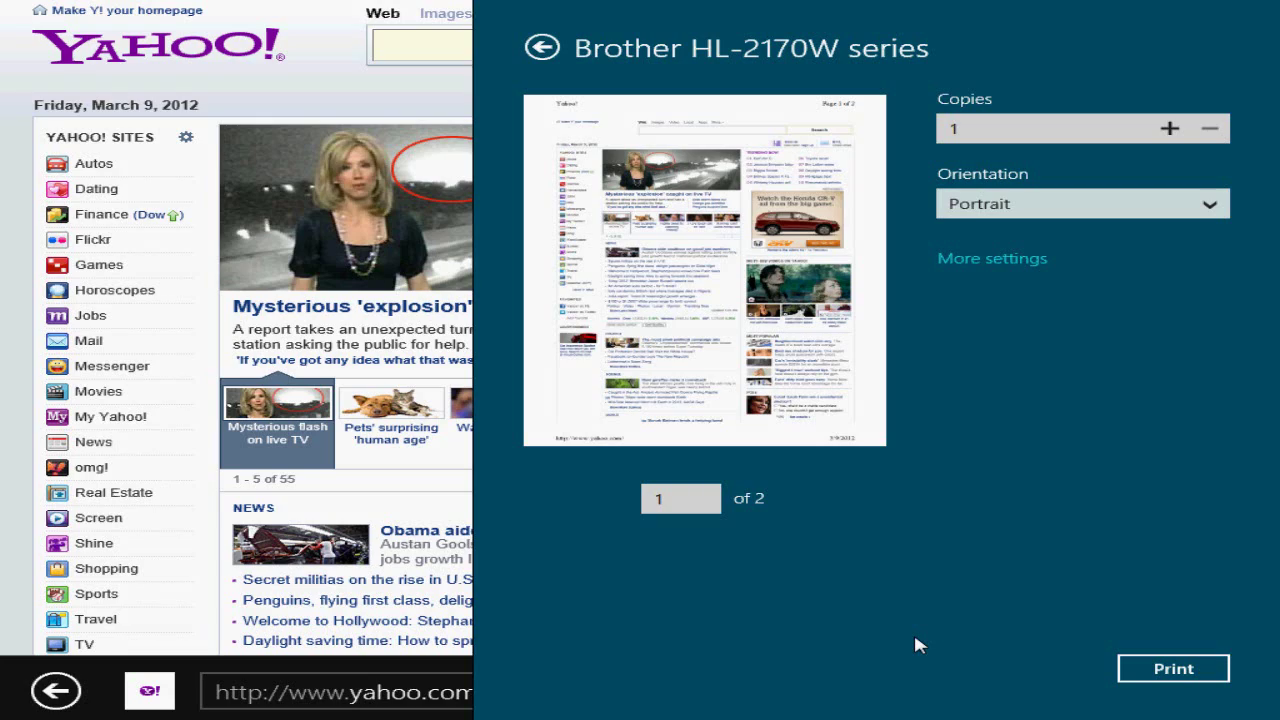
# Step: In the Start screen settings, set Show administrative tools to No and clear personal tile info
pyautogui.press('super')
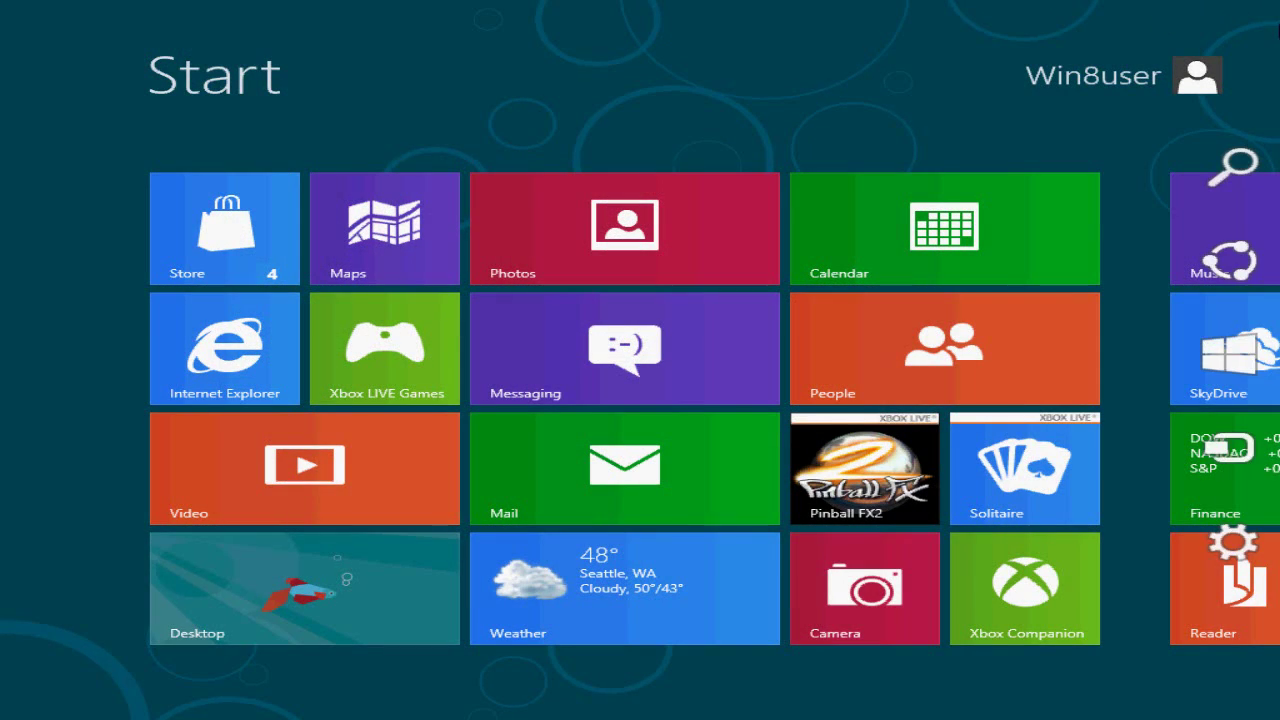
pyautogui.click(1234, 566)
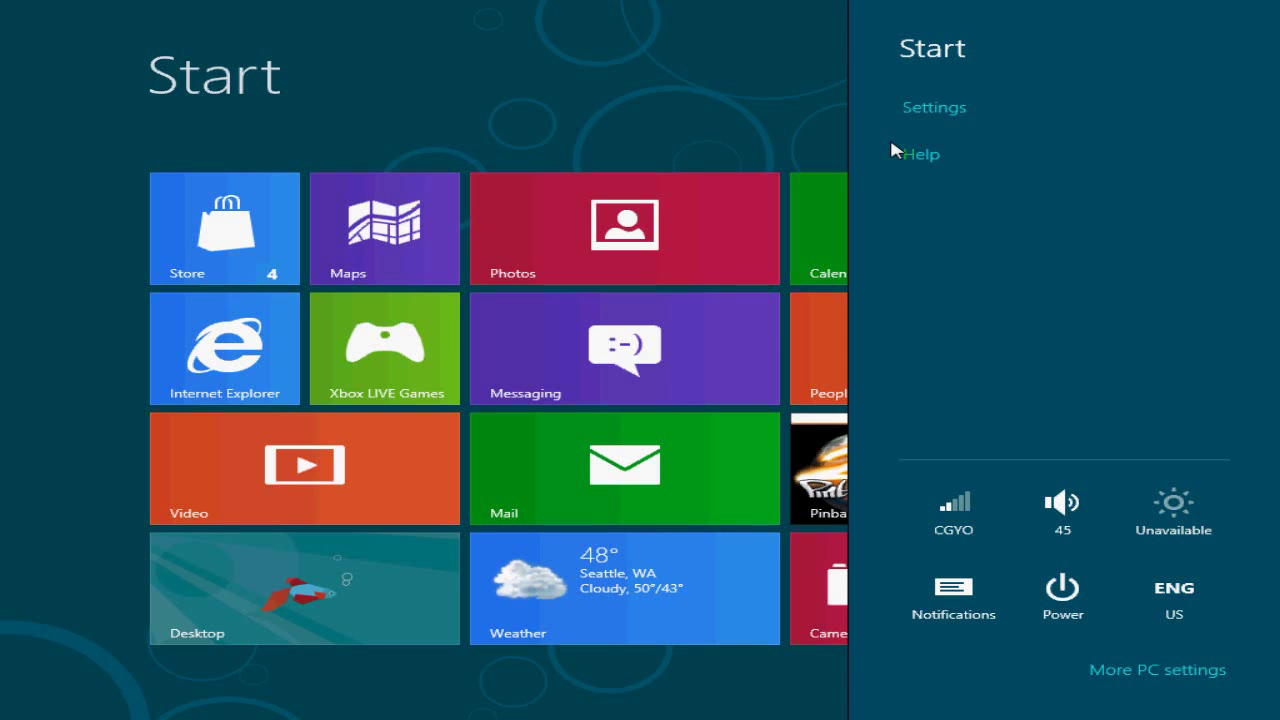
pyautogui.click(943, 107)
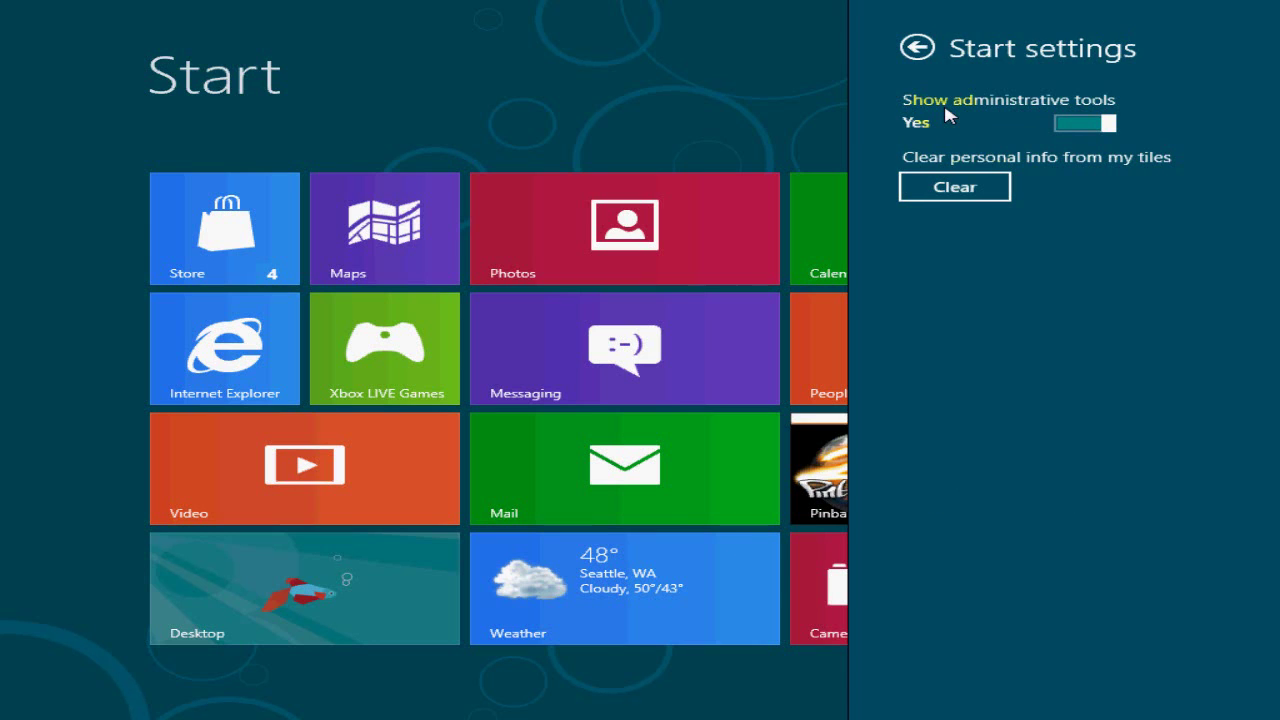
pyautogui.click(1105, 125)
pyautogui.click(1100, 125)
pyautogui.click(1105, 125)
pyautogui.click(1108, 128)
pyautogui.click(1130, 124)
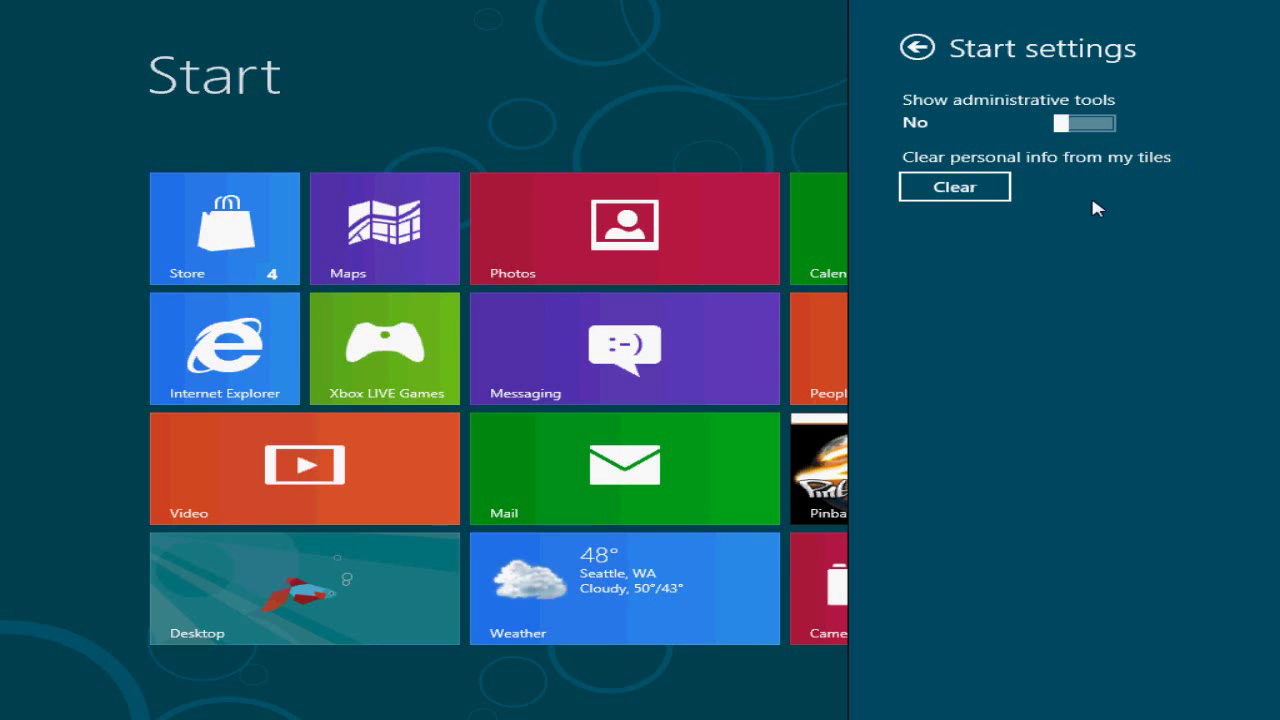
pyautogui.click(957, 190)
pyautogui.click(918, 48)
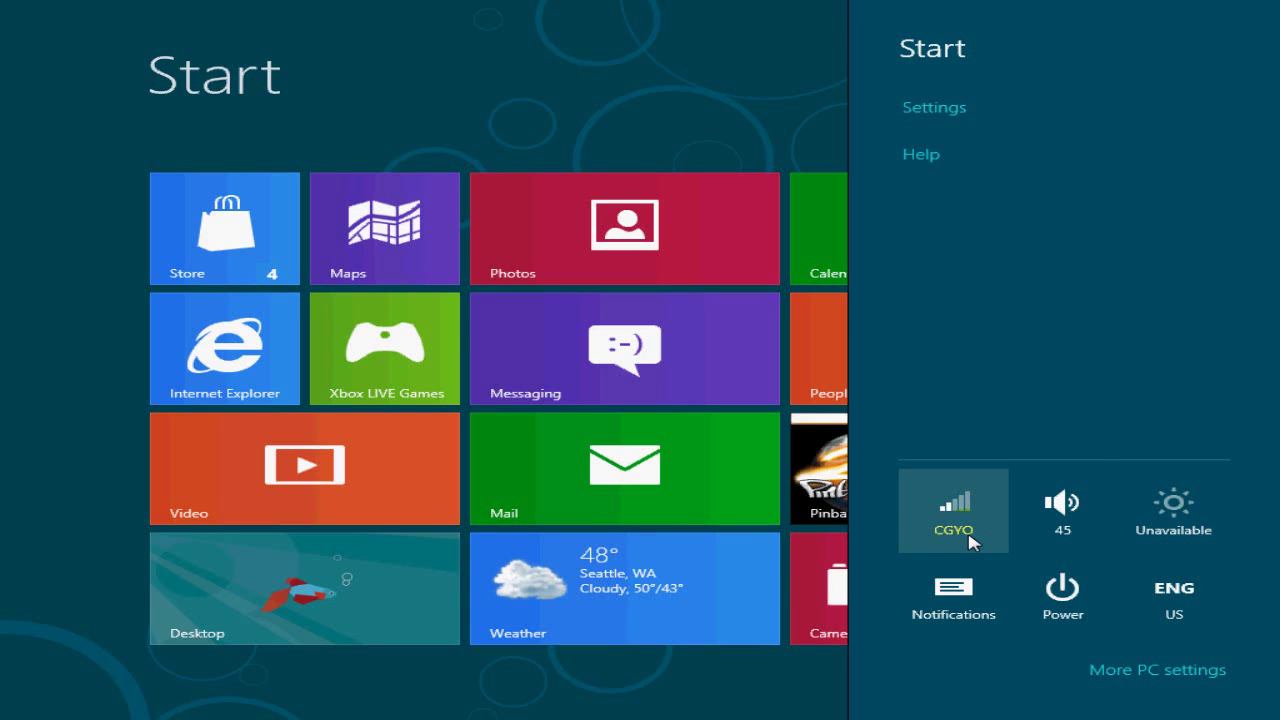
# Step: View the available Wi-Fi networks and the options for the CGYO network
pyautogui.click(966, 538)
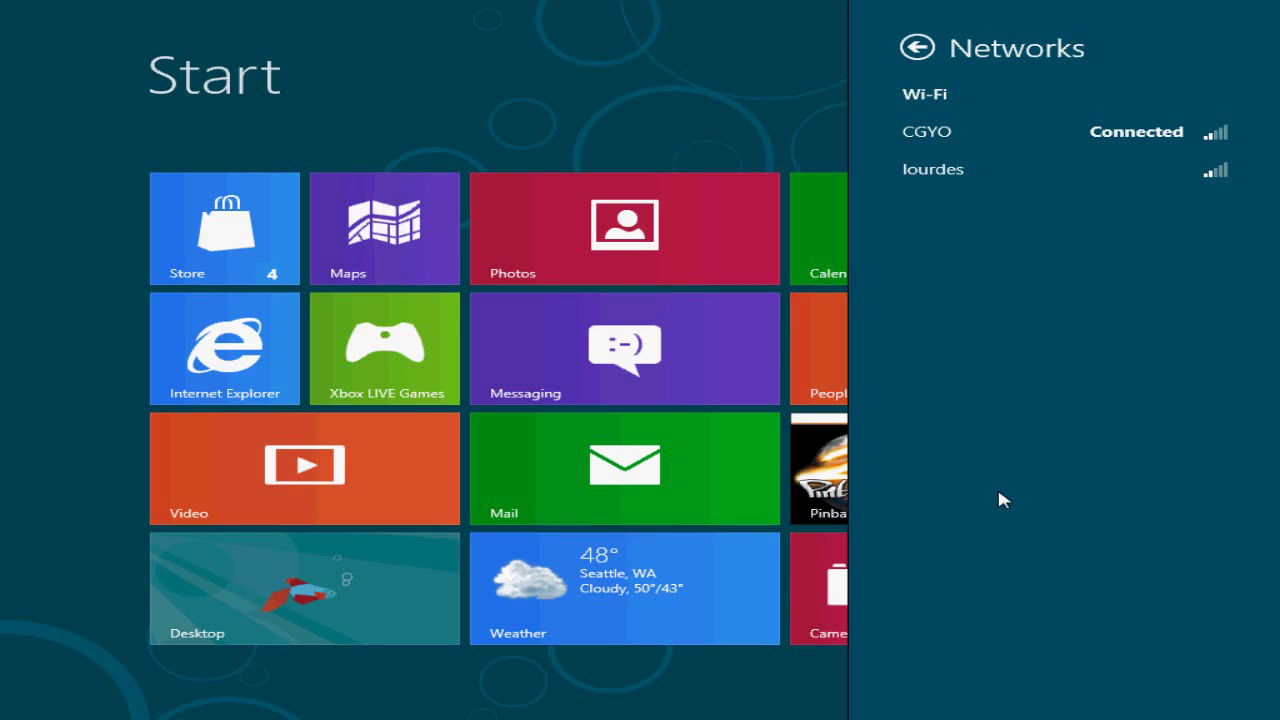
pyautogui.rightClick(963, 134)
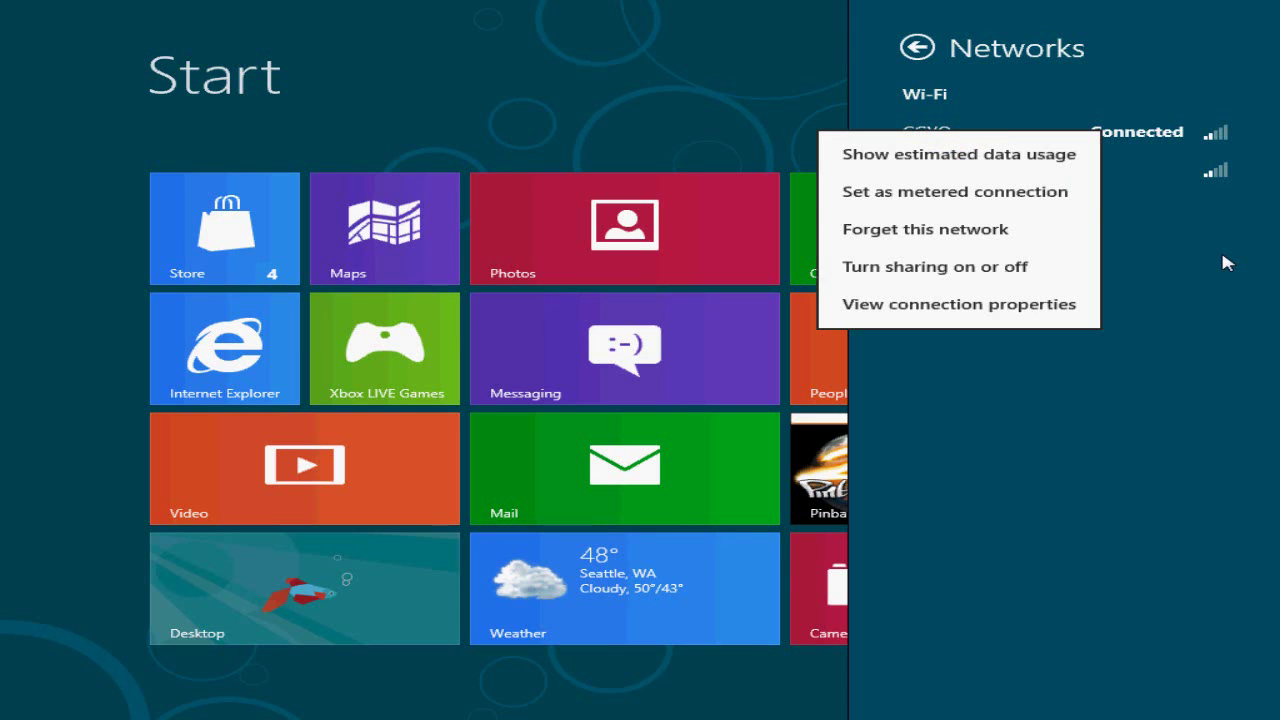
pyautogui.click(920, 50)
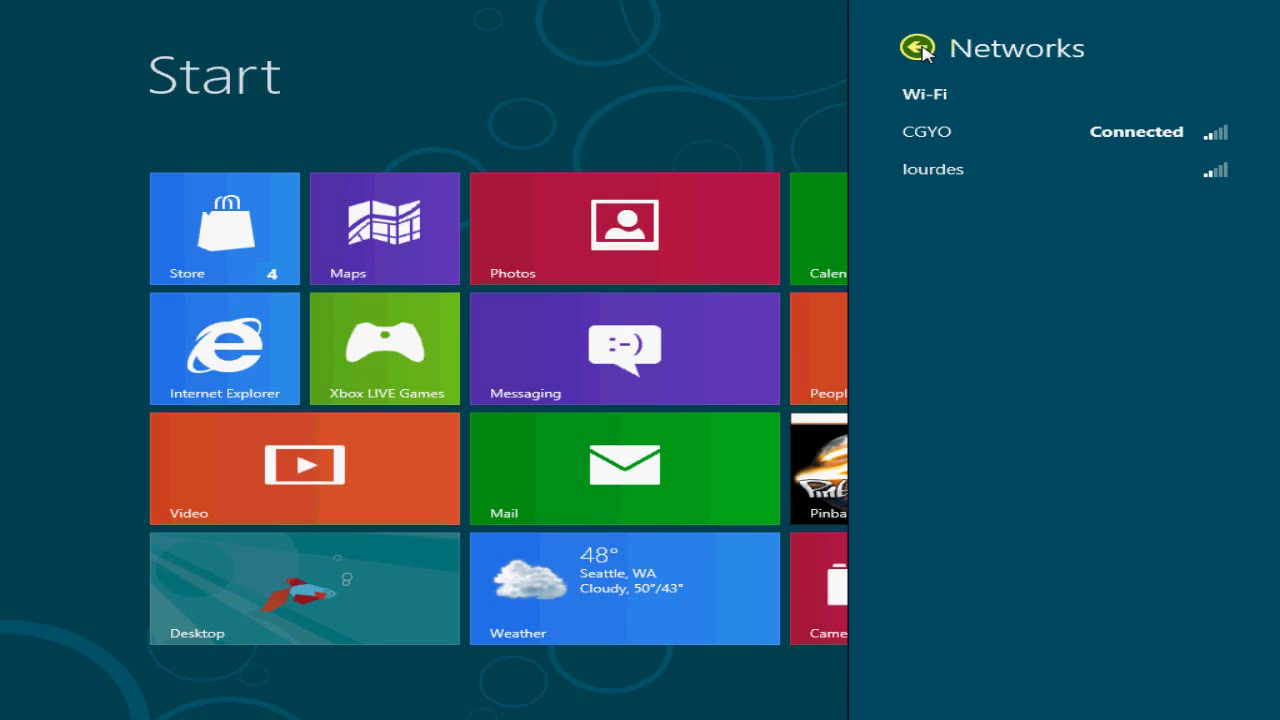
pyautogui.click(920, 48)
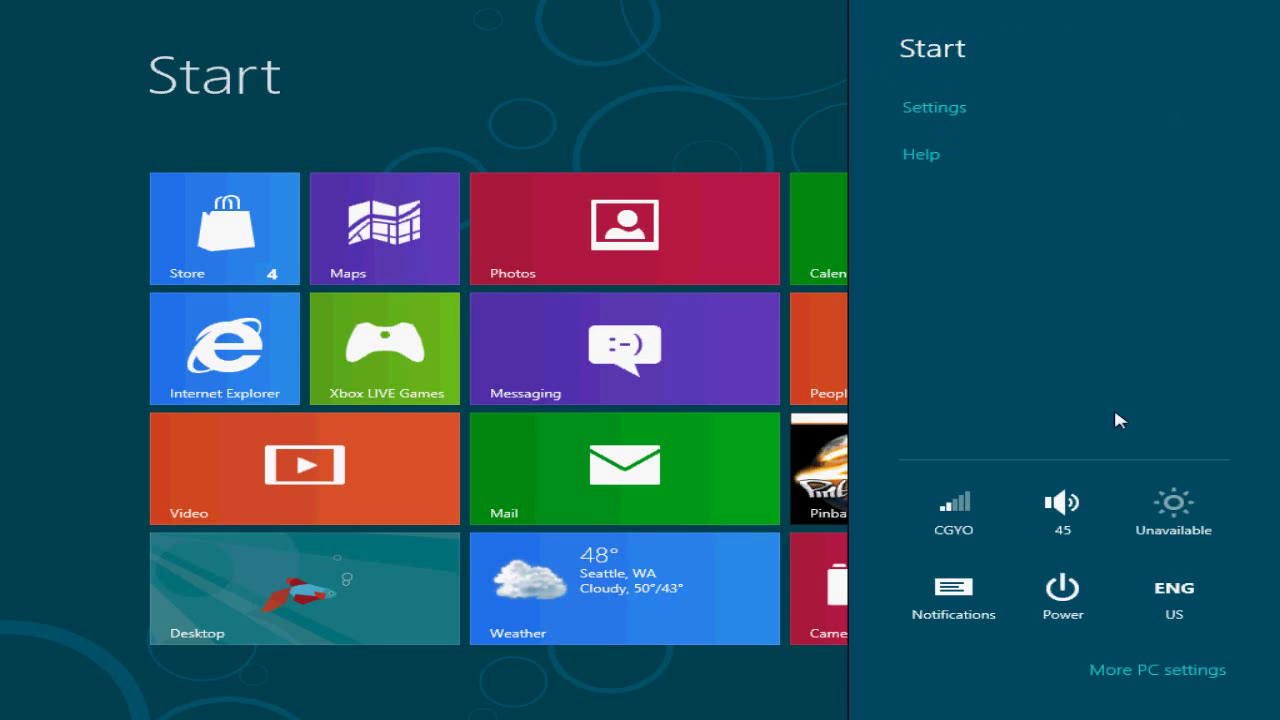
# Step: Check the volume slider, notification options and power choices, then close the settings pane
pyautogui.click(1067, 515)
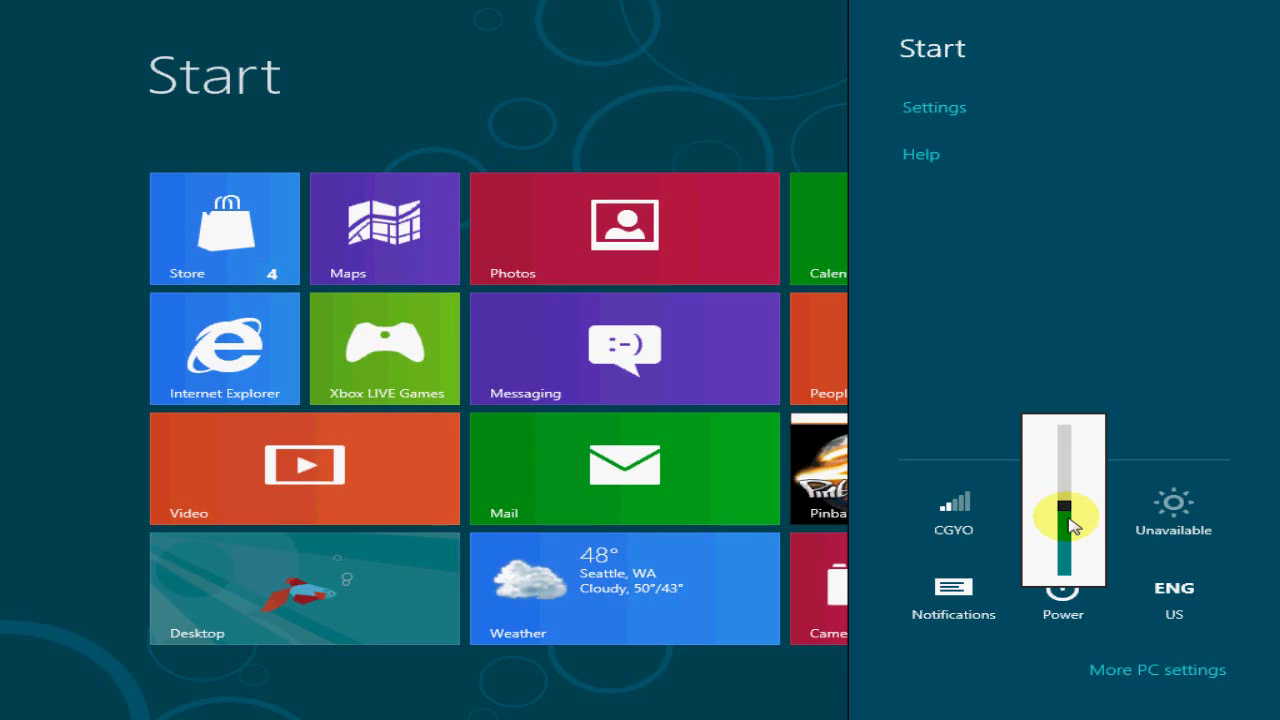
pyautogui.click(1220, 495)
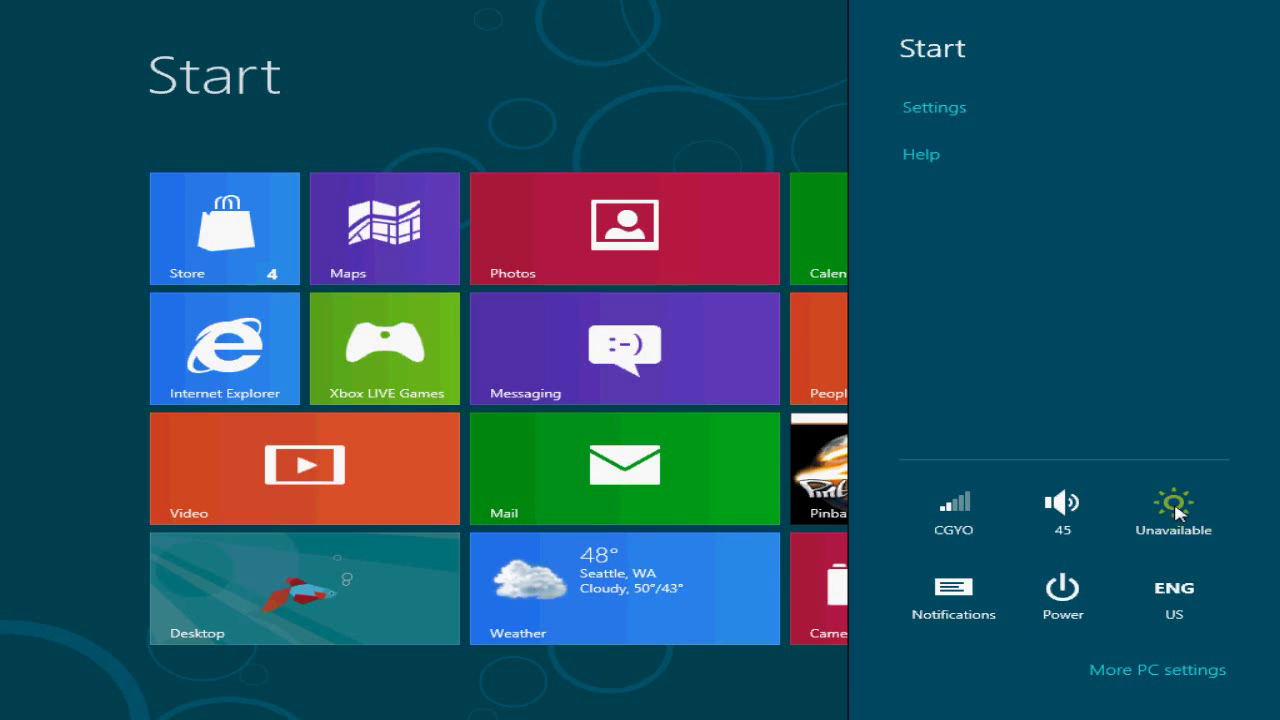
pyautogui.moveTo(1177, 513)
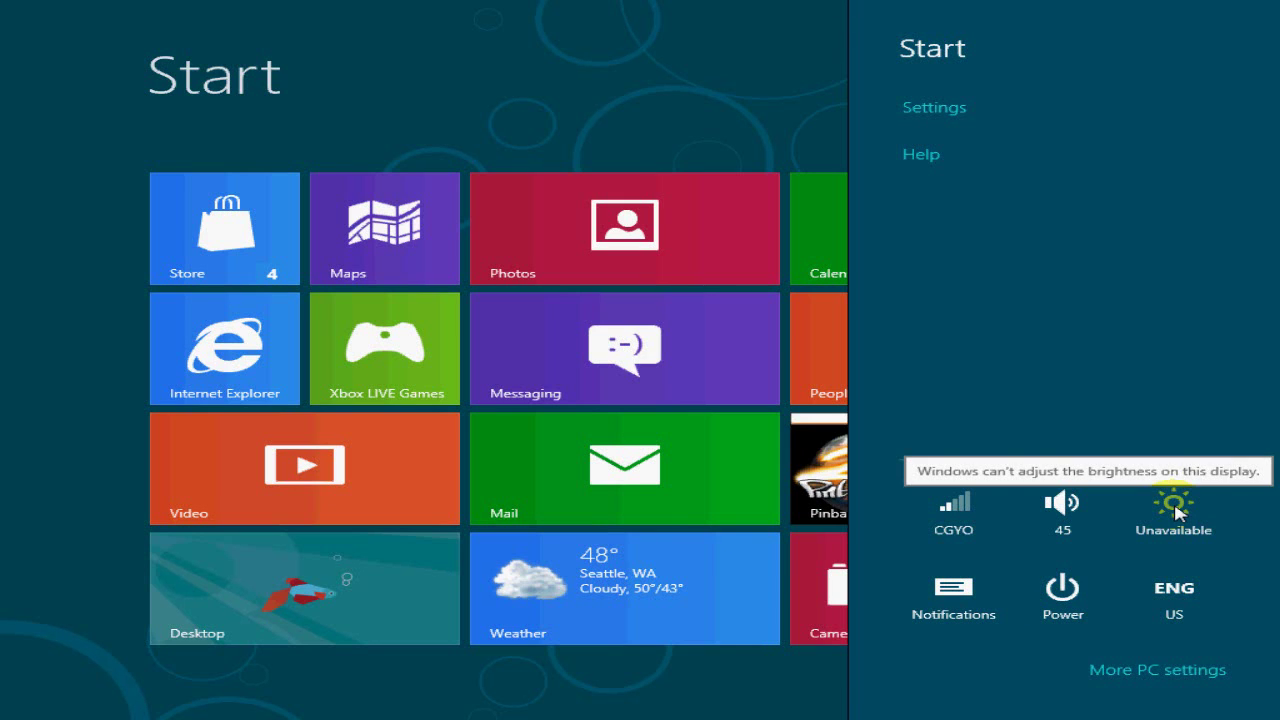
pyautogui.click(963, 588)
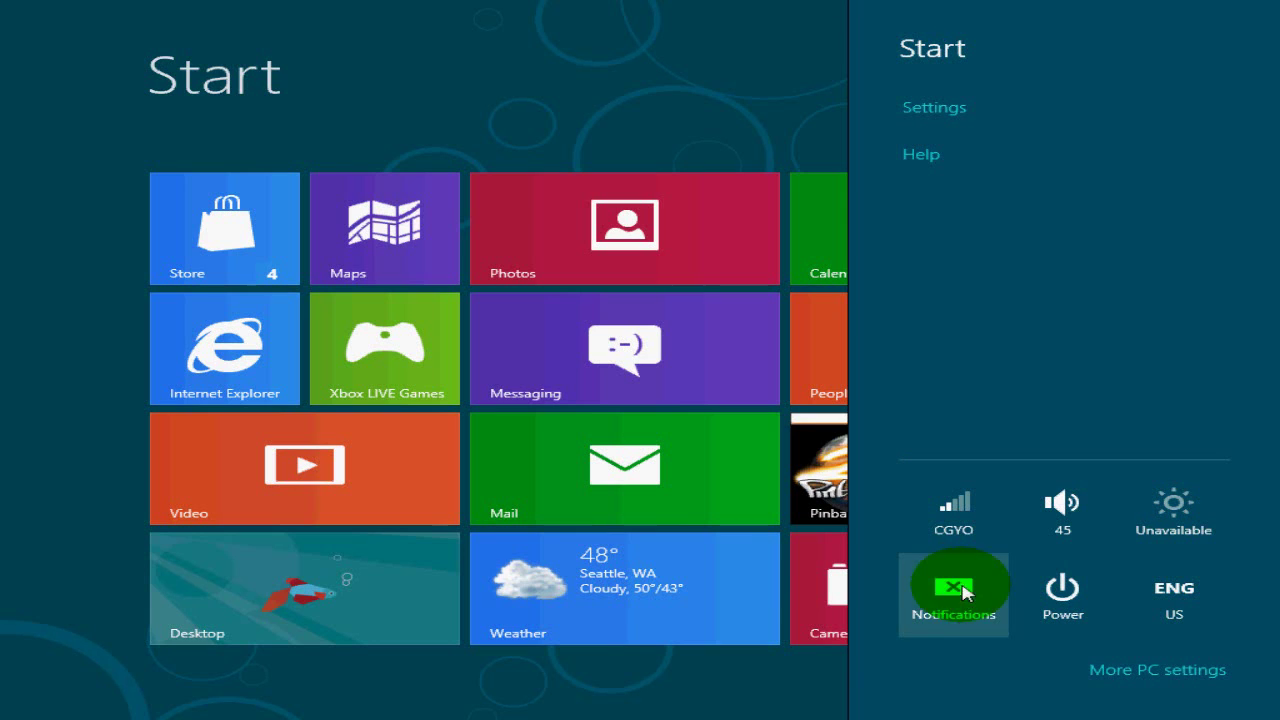
pyautogui.click(1090, 583)
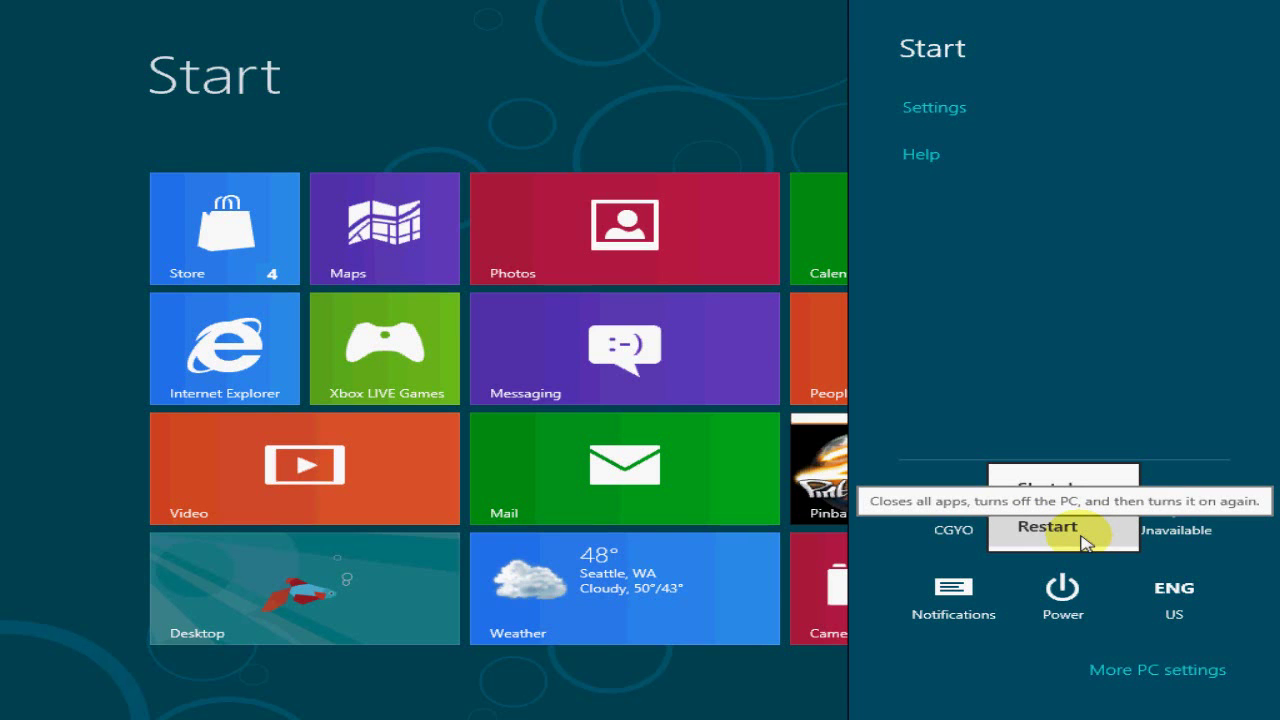
pyautogui.click(55, 436)
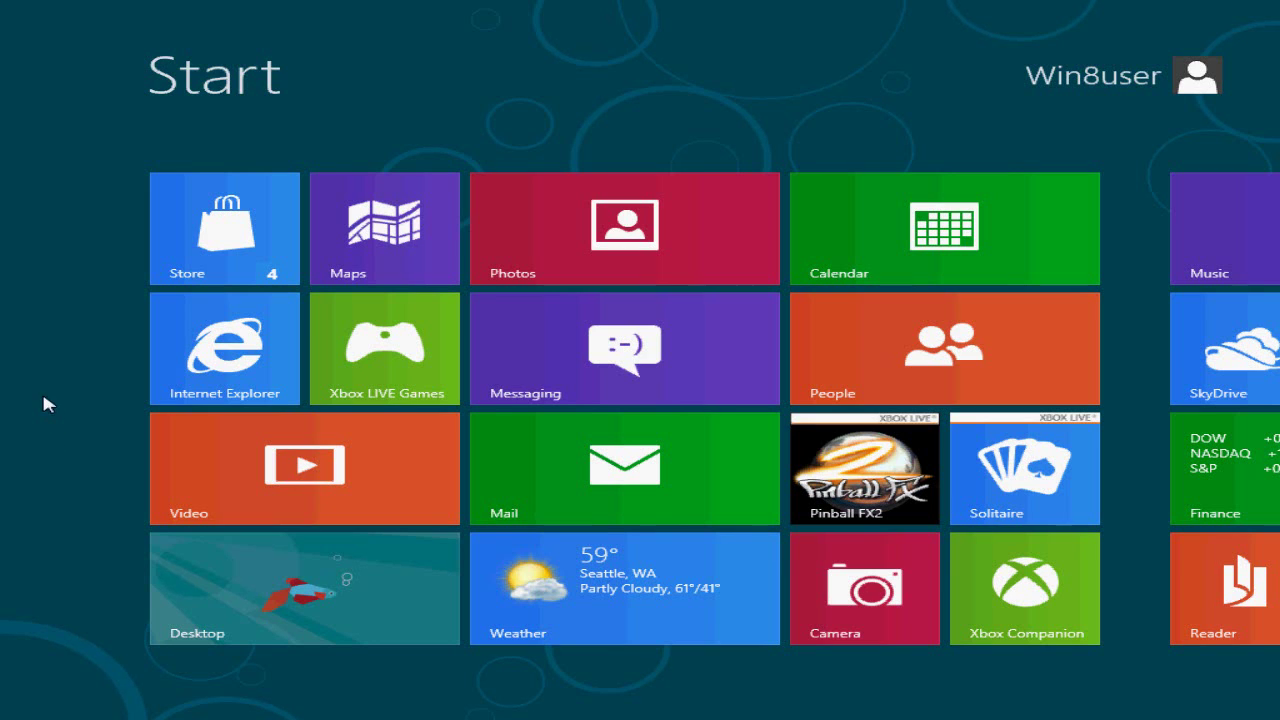
# Step: Open More PC settings from the Settings charm, landing on the Share page
pyautogui.scroll(-2, 42, 389)
pyautogui.moveTo(1278, 718)
pyautogui.click(1228, 550)
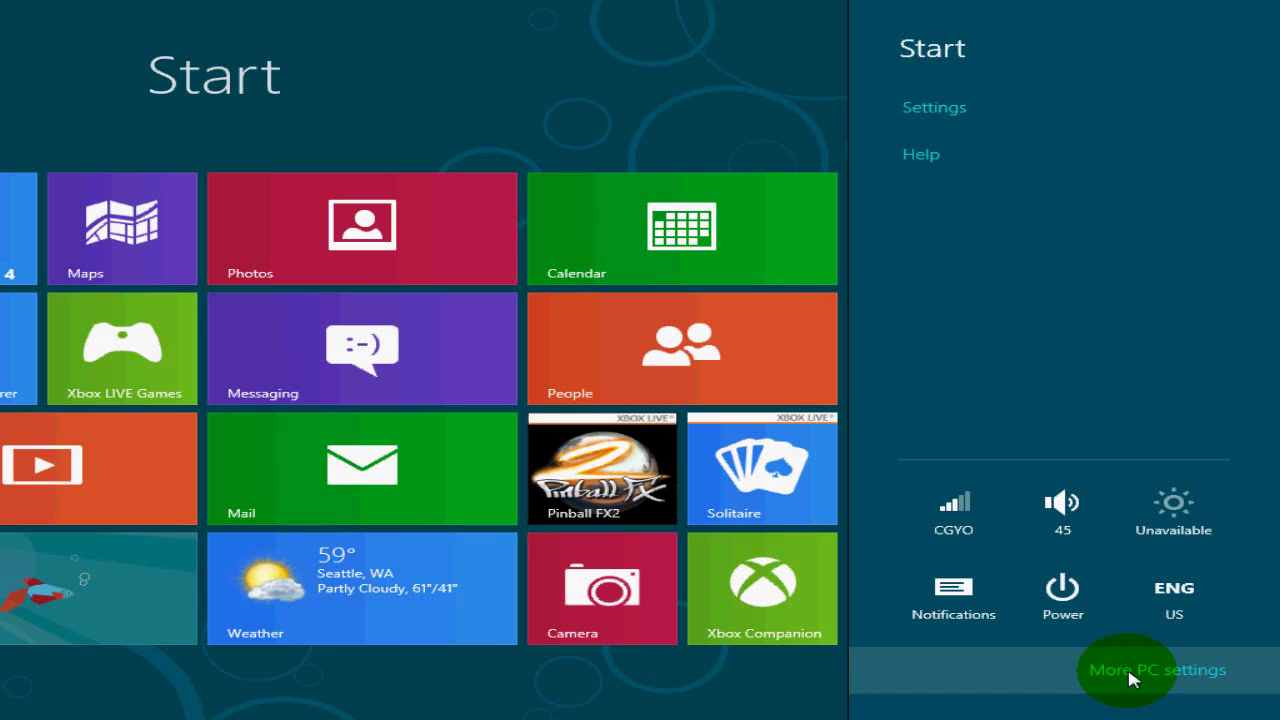
pyautogui.click(1131, 678)
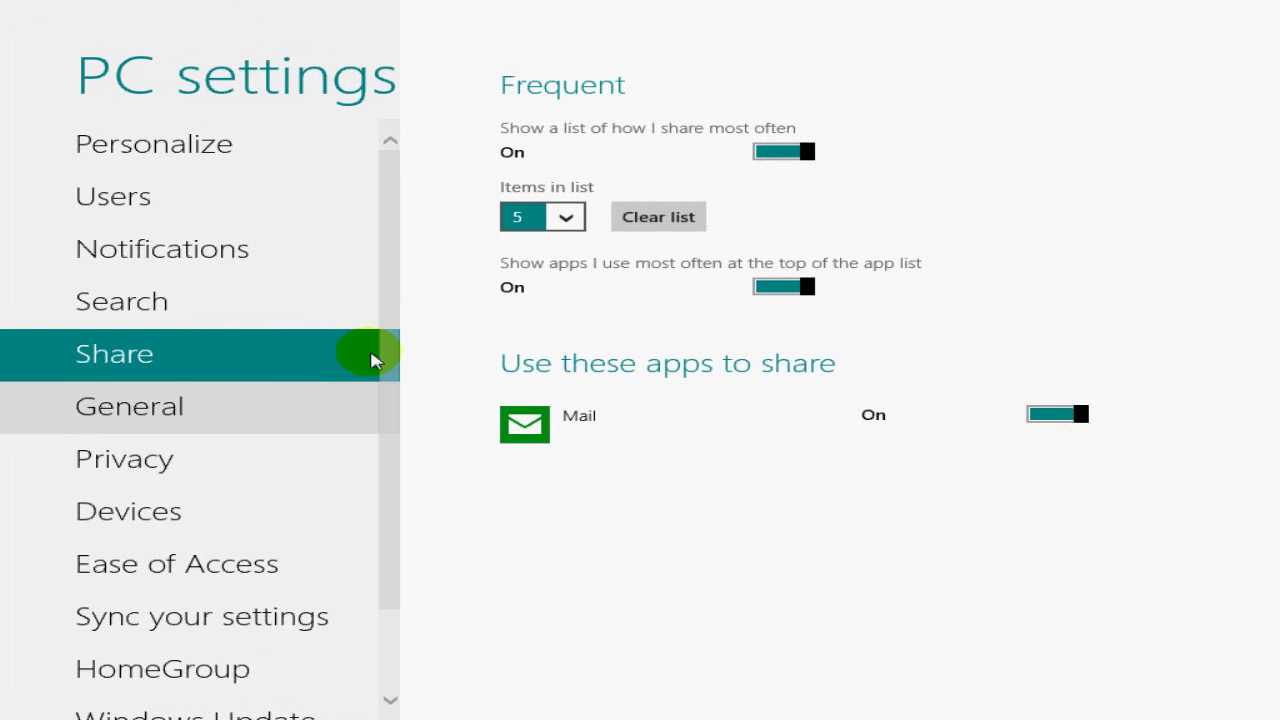
pyautogui.click(389, 354)
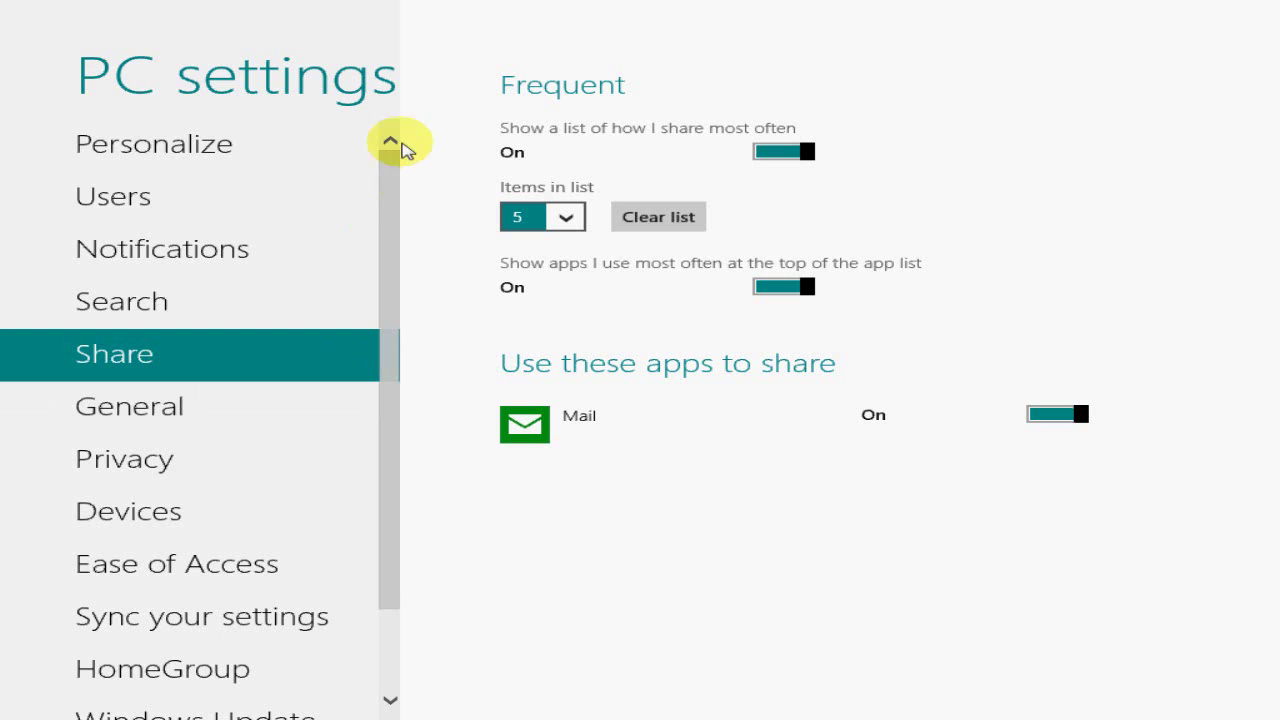
pyautogui.click(392, 140)
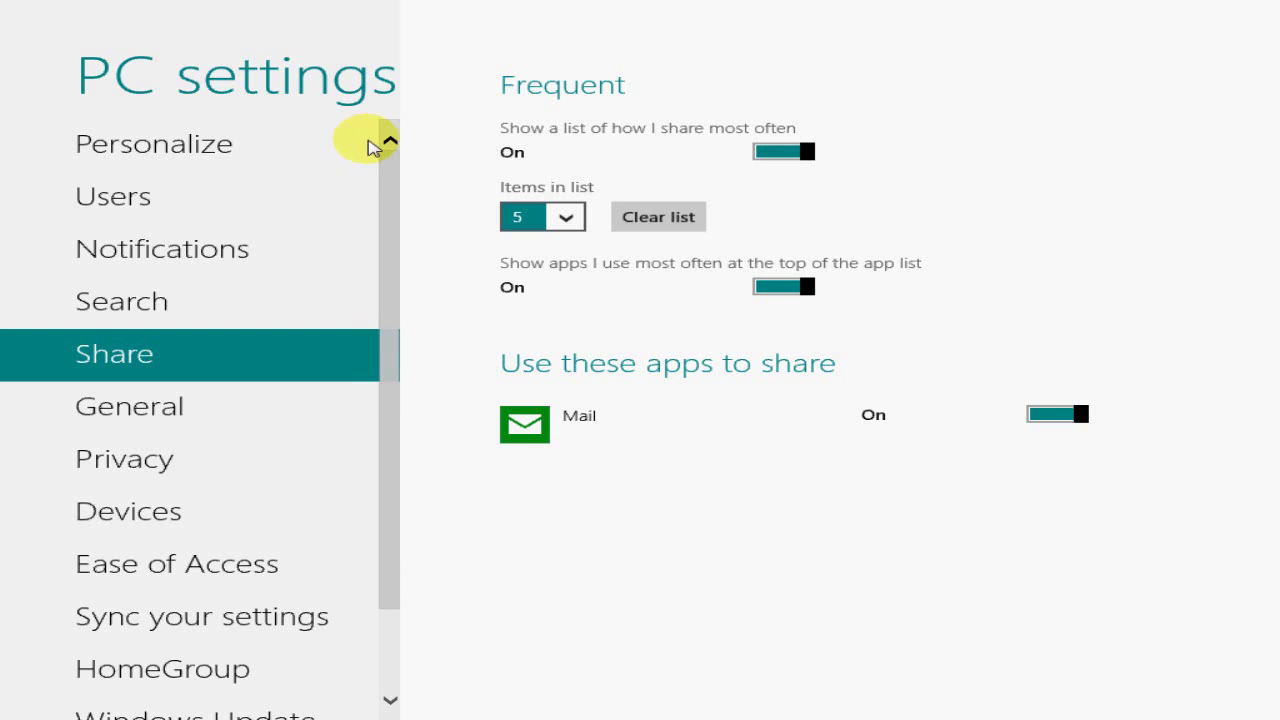
# Step: Open Personalize and view its Start screen and Account picture pages
pyautogui.click(240, 149)
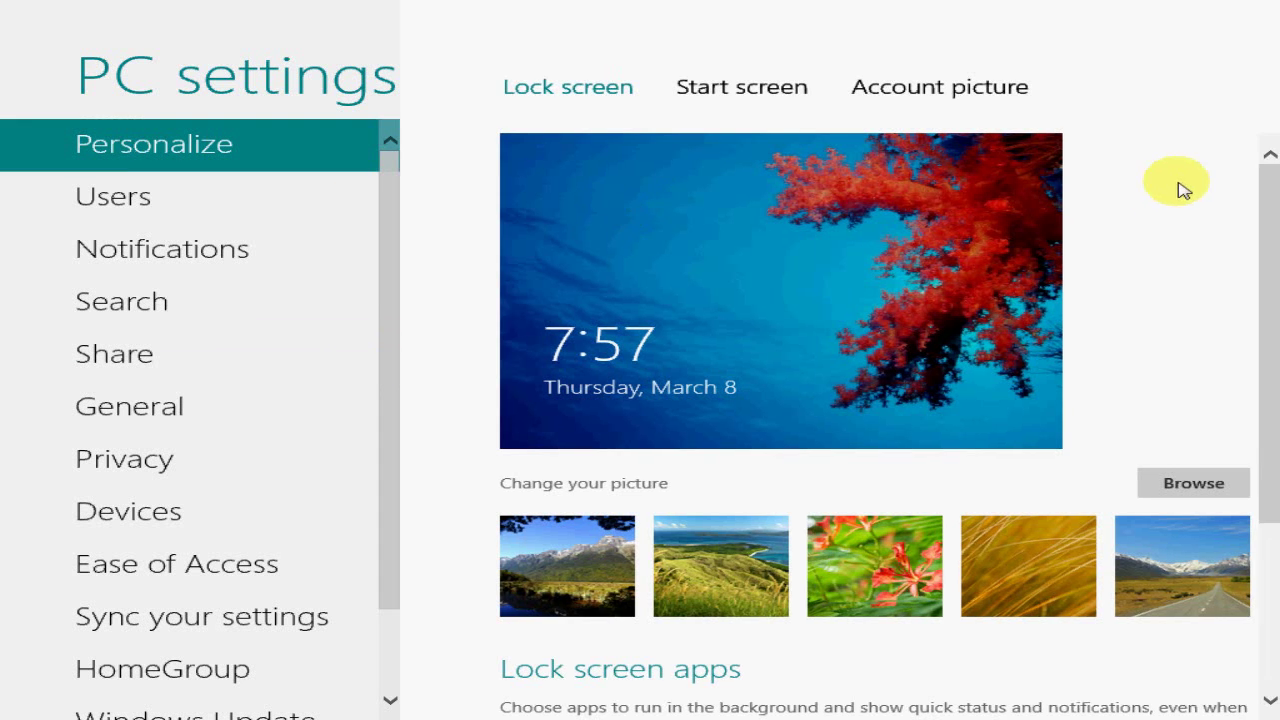
pyautogui.click(735, 247)
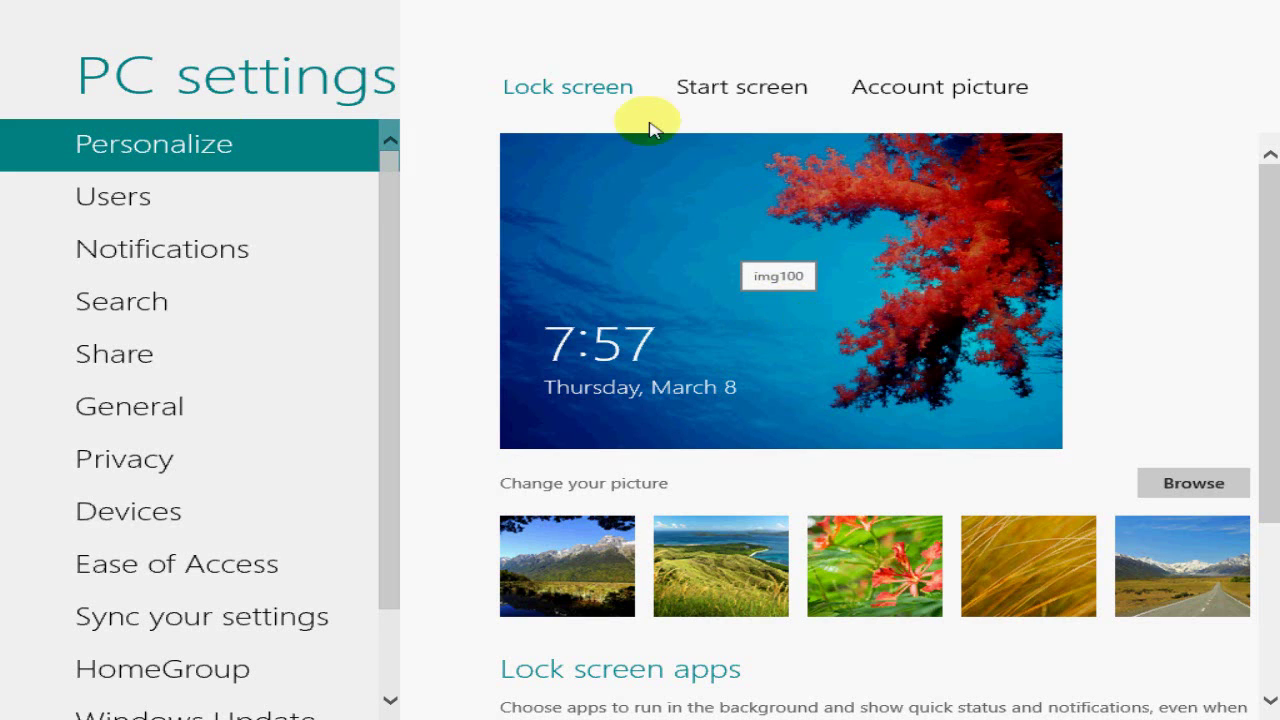
pyautogui.click(760, 95)
pyautogui.click(965, 100)
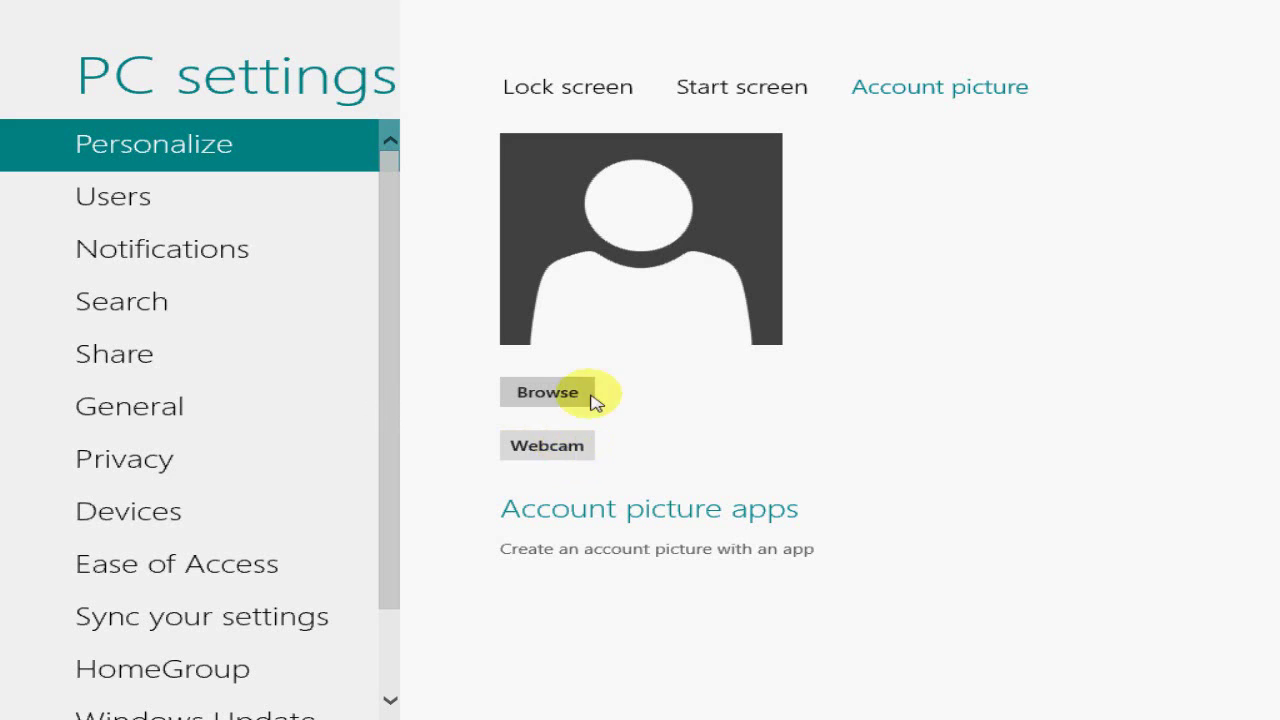
# Step: Go from Users to the Notifications page and switch app notifications off and back on
pyautogui.click(185, 197)
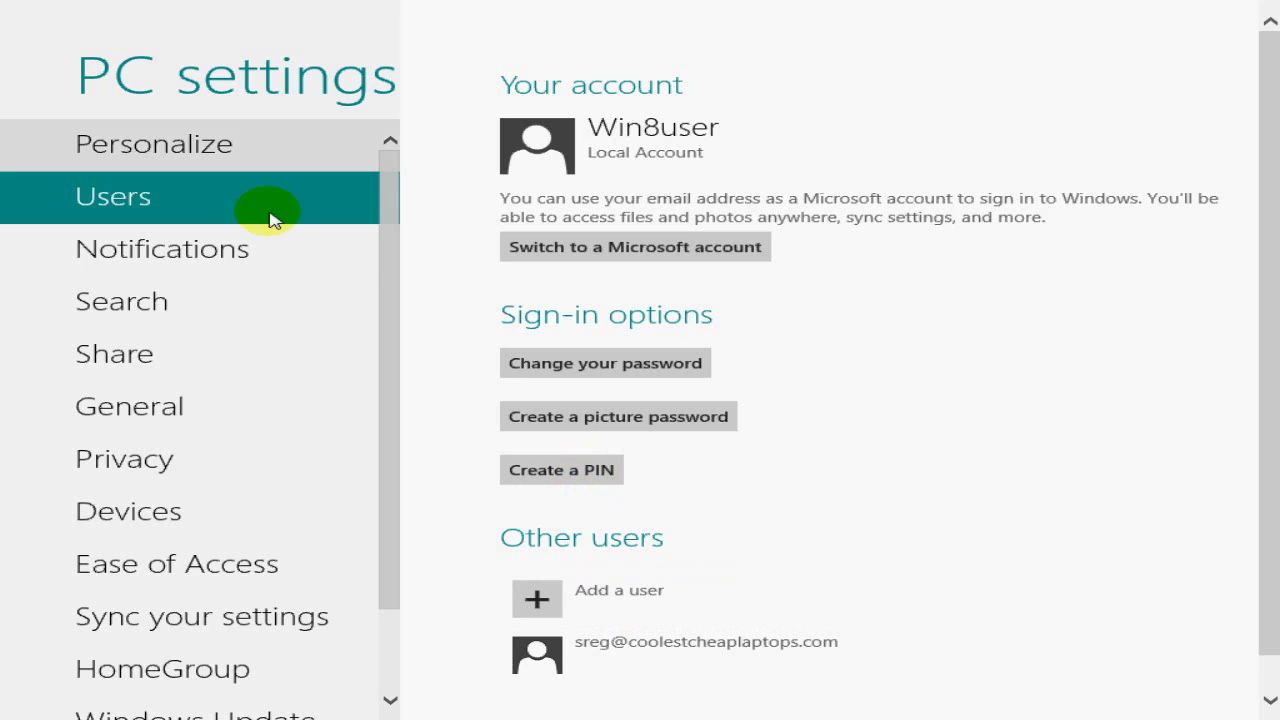
pyautogui.click(201, 252)
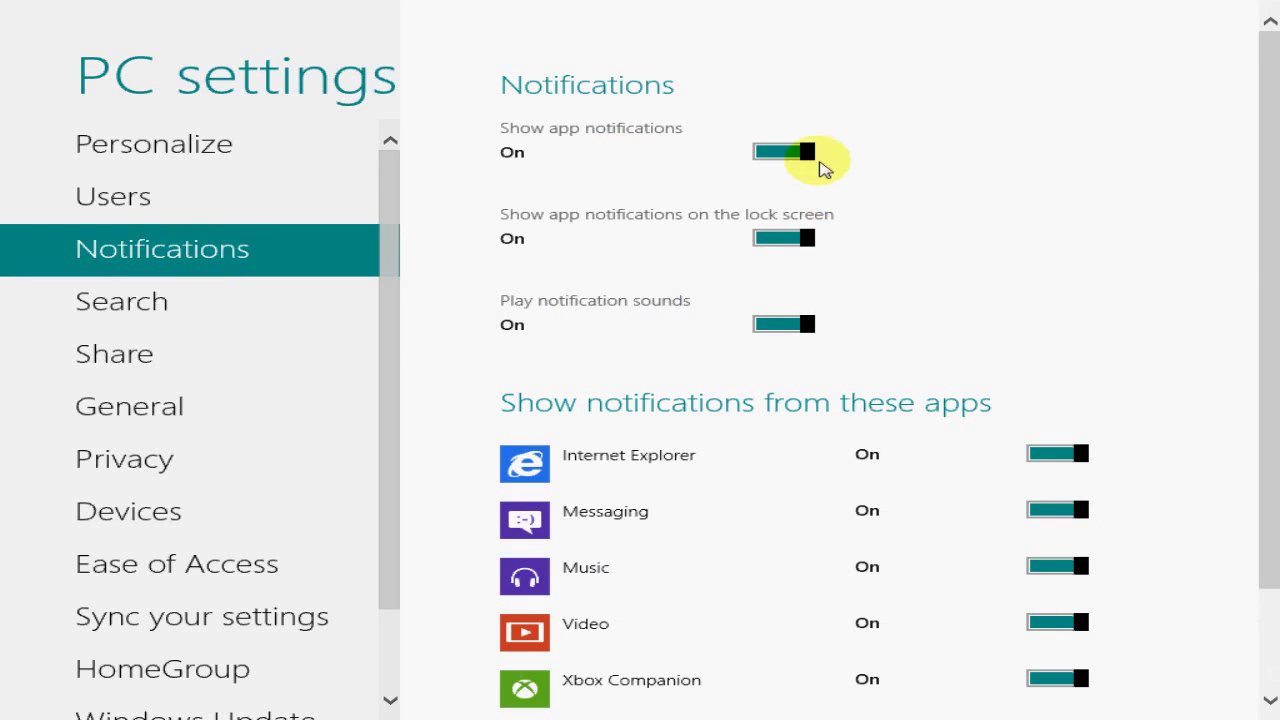
pyautogui.click(786, 155)
pyautogui.click(793, 156)
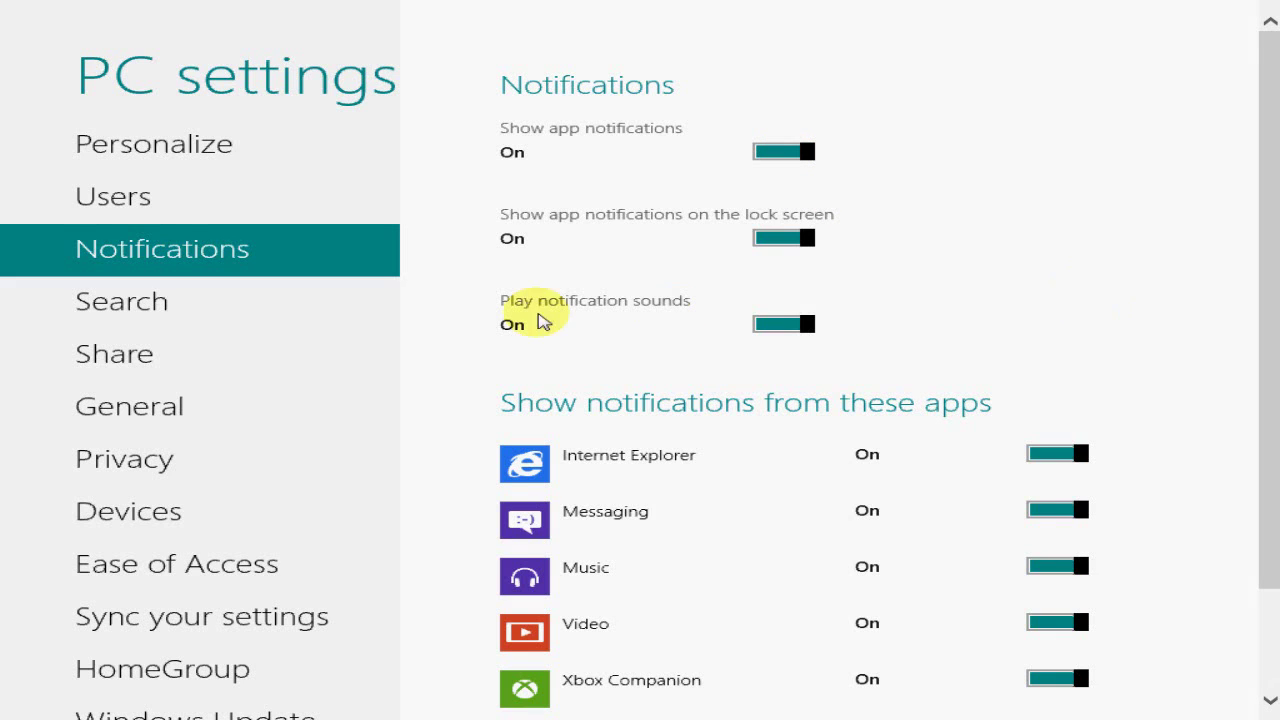
# Step: Switch notification sounds off and on again, then scroll down the app list
pyautogui.click(772, 324)
pyautogui.click(809, 323)
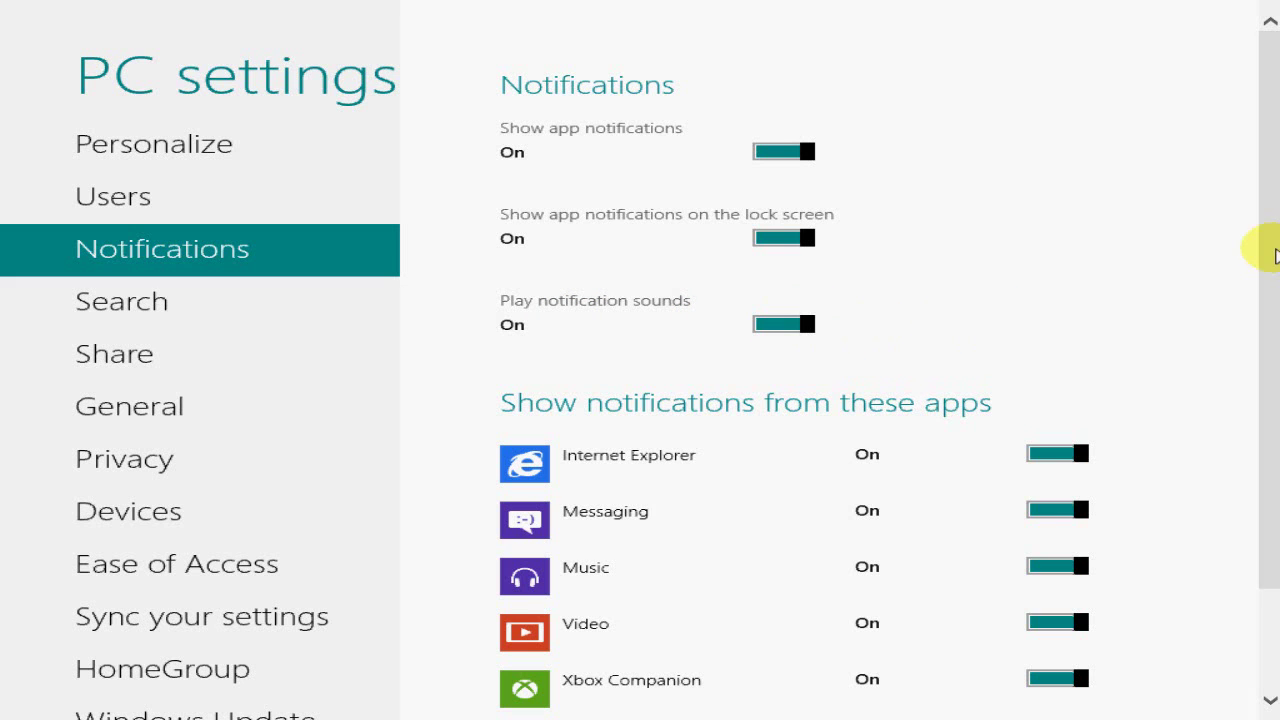
pyautogui.moveTo(1249, 286); pyautogui.dragTo(1249, 386)
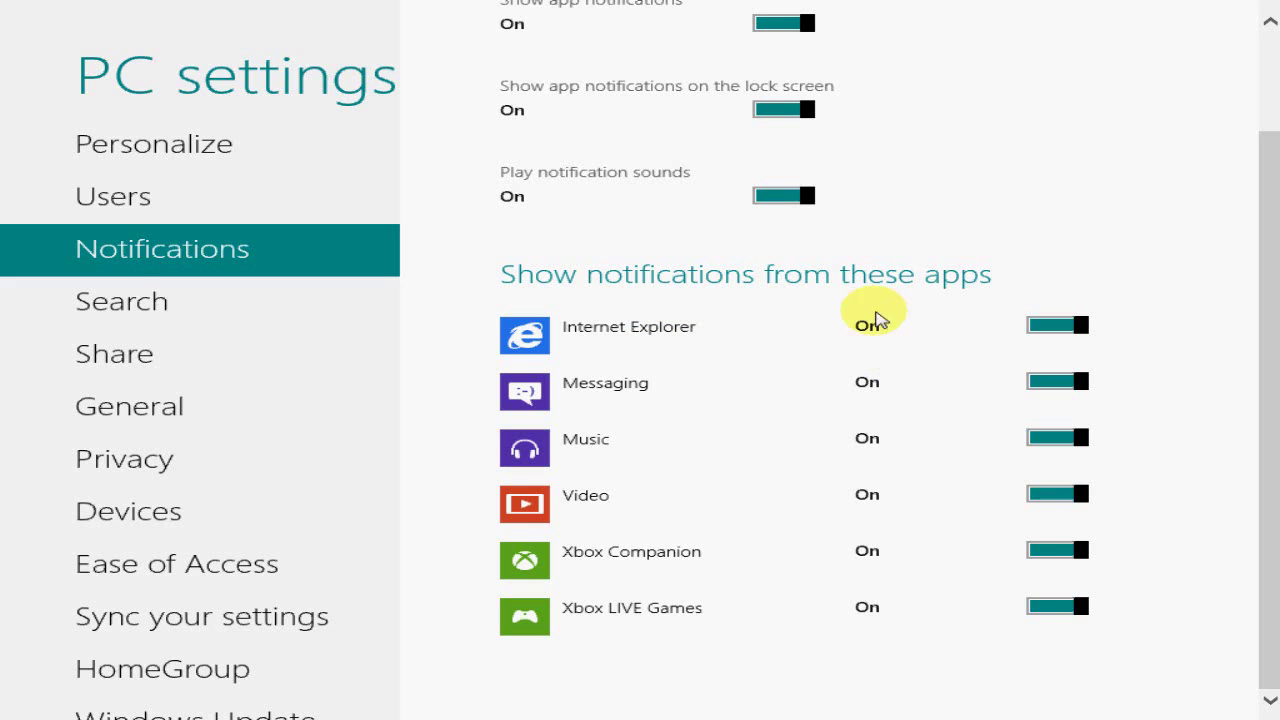
# Step: Show the Search page and scroll through the search apps, Finance through Xbox Companion
pyautogui.click(122, 302)
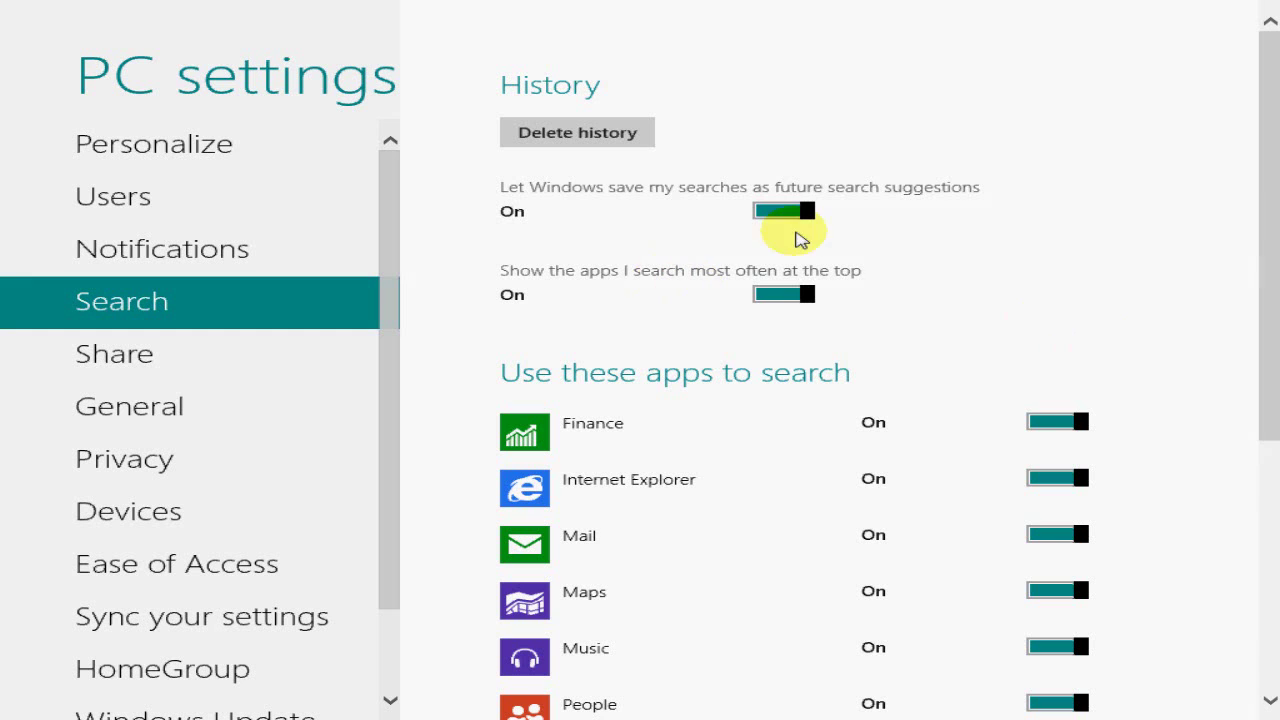
pyautogui.moveTo(1270, 300)
pyautogui.mouseDown()
pyautogui.moveTo(1257, 529)
pyautogui.moveTo(1240, 330)
pyautogui.mouseUp()
pyautogui.moveTo(1262, 395)
pyautogui.mouseDown()
pyautogui.moveTo(1257, 451)
pyautogui.moveTo(1249, 300)
pyautogui.mouseUp()
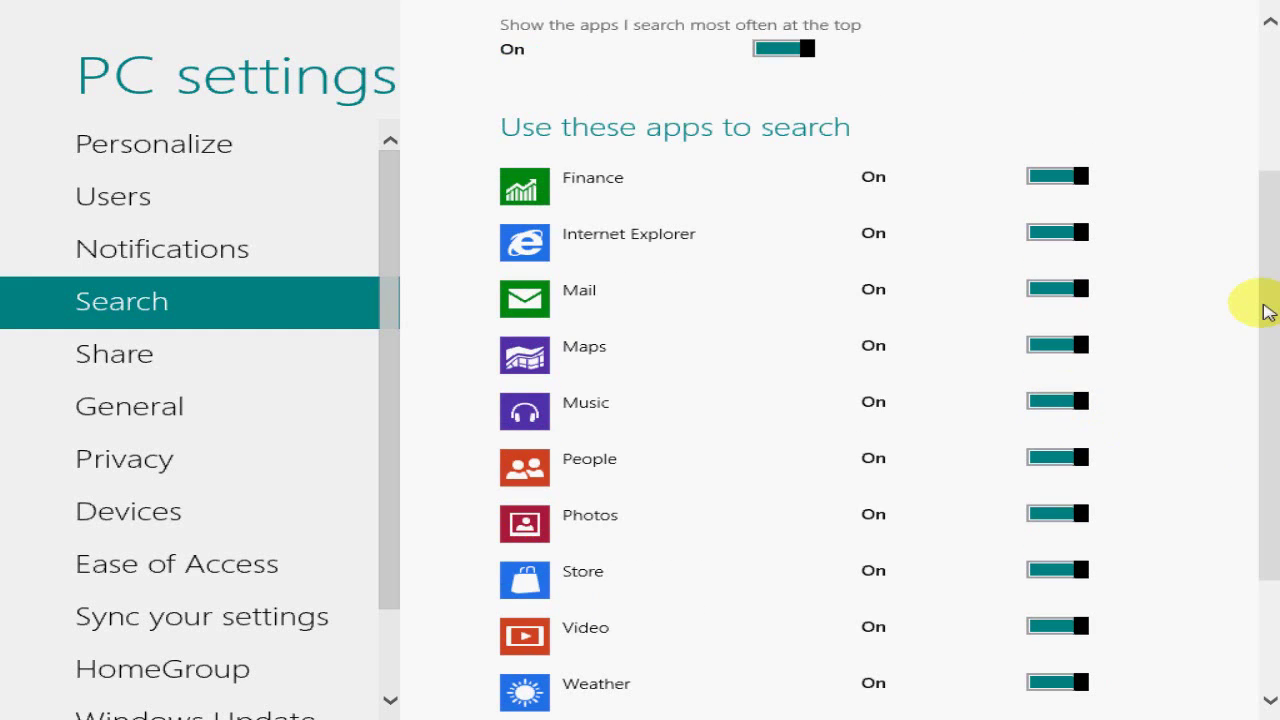
# Step: On the Share page, switch the frequent-share list off and on and keep it at 5 items
pyautogui.click(138, 352)
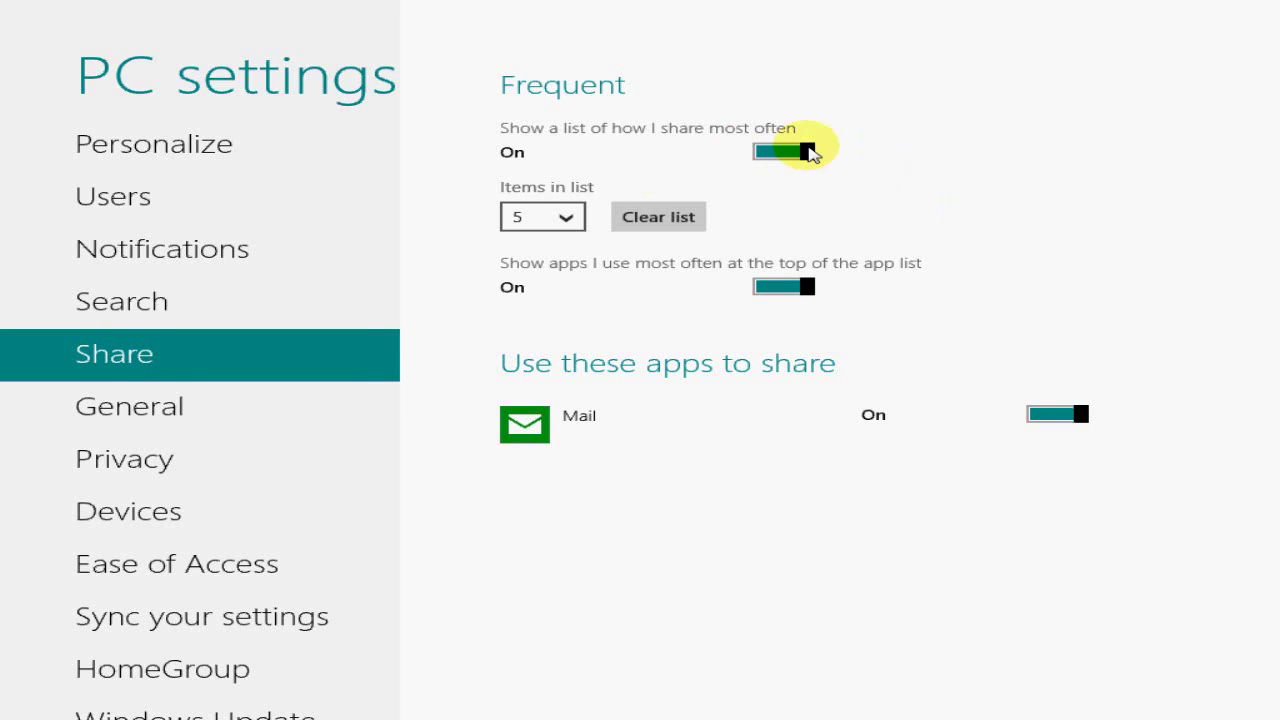
pyautogui.click(777, 151)
pyautogui.click(777, 151)
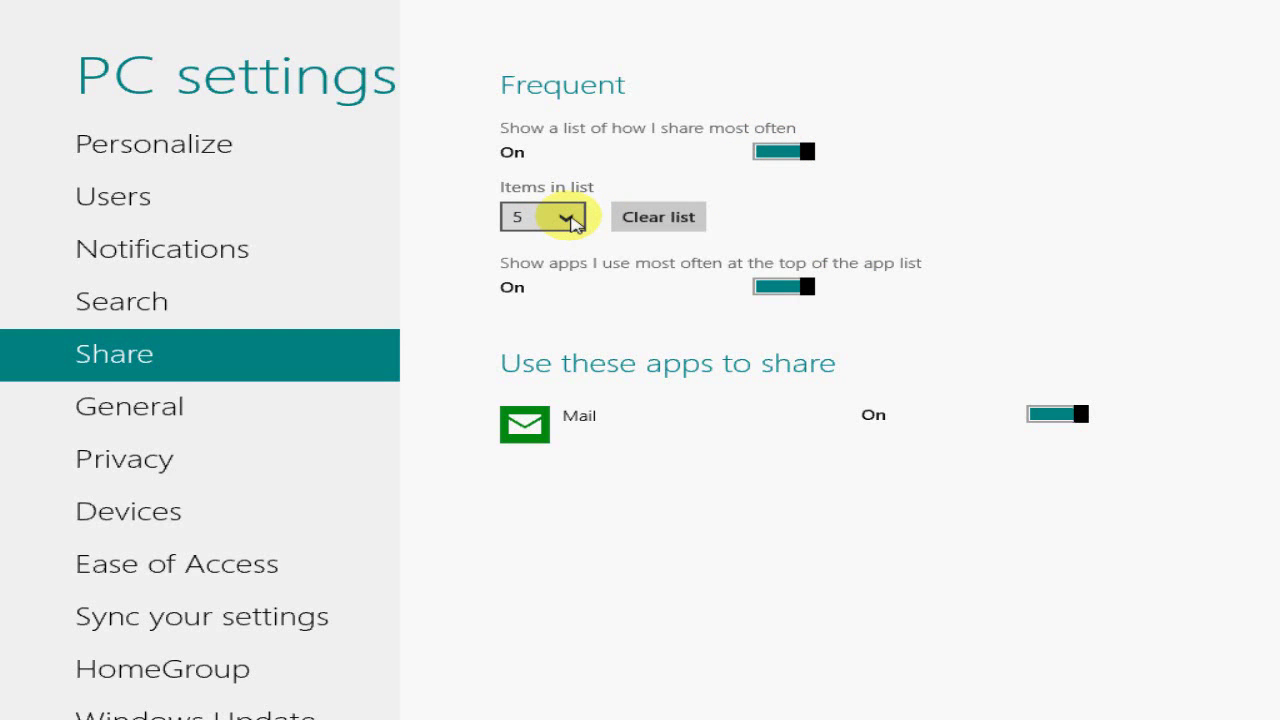
pyautogui.click(569, 219)
pyautogui.click(569, 219)
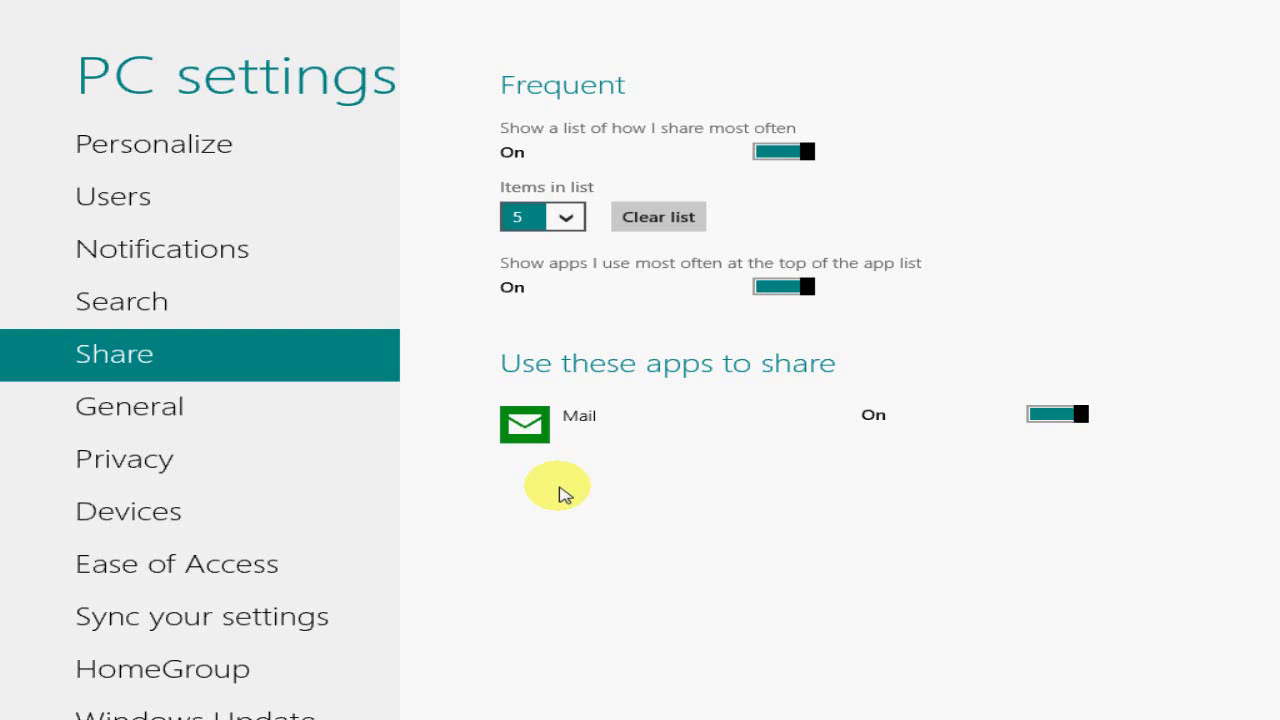
# Step: Launch Internet Explorer from Start and bring up the Share charm offering Mail for yahoo.com
pyautogui.press('super')
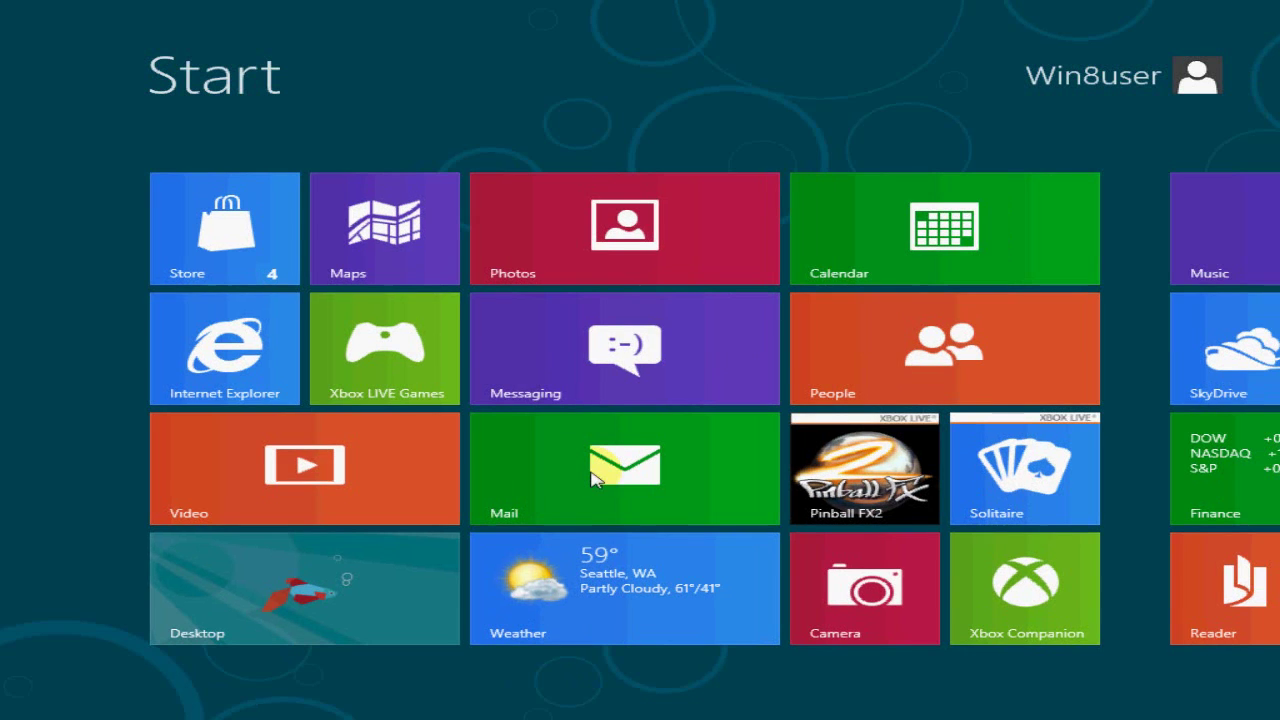
pyautogui.click(249, 387)
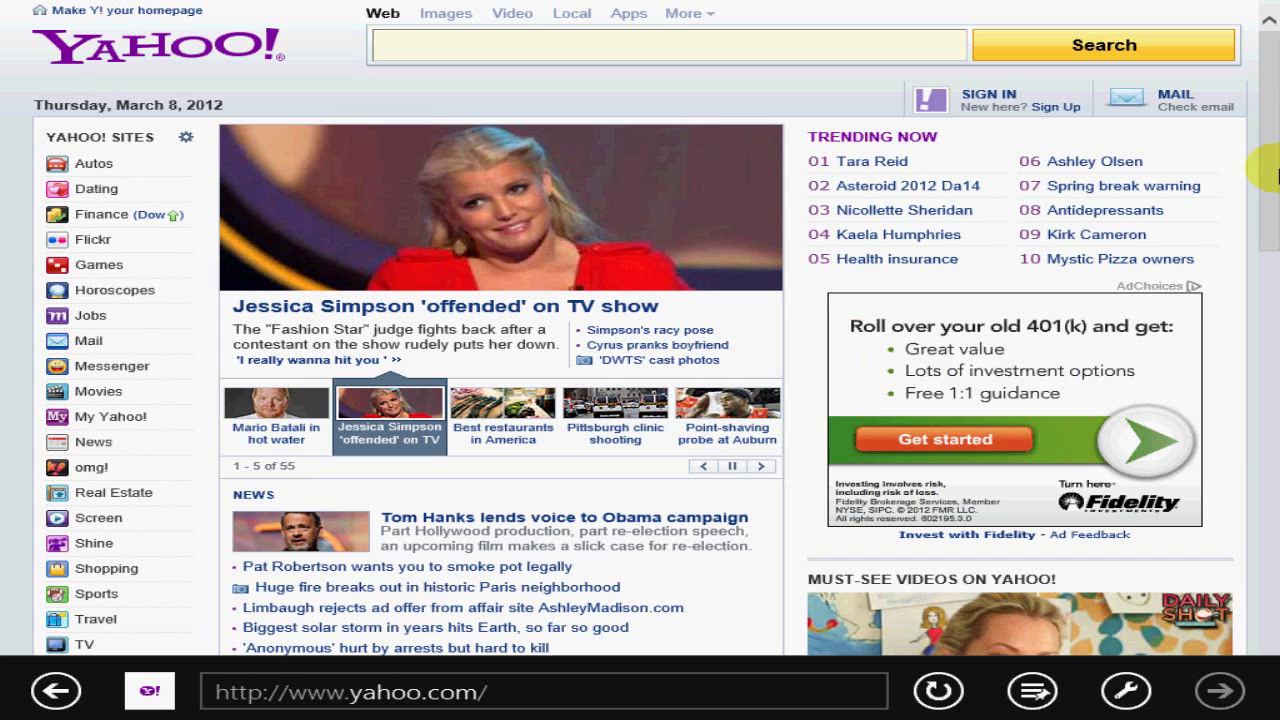
pyautogui.moveTo(1270, 16)
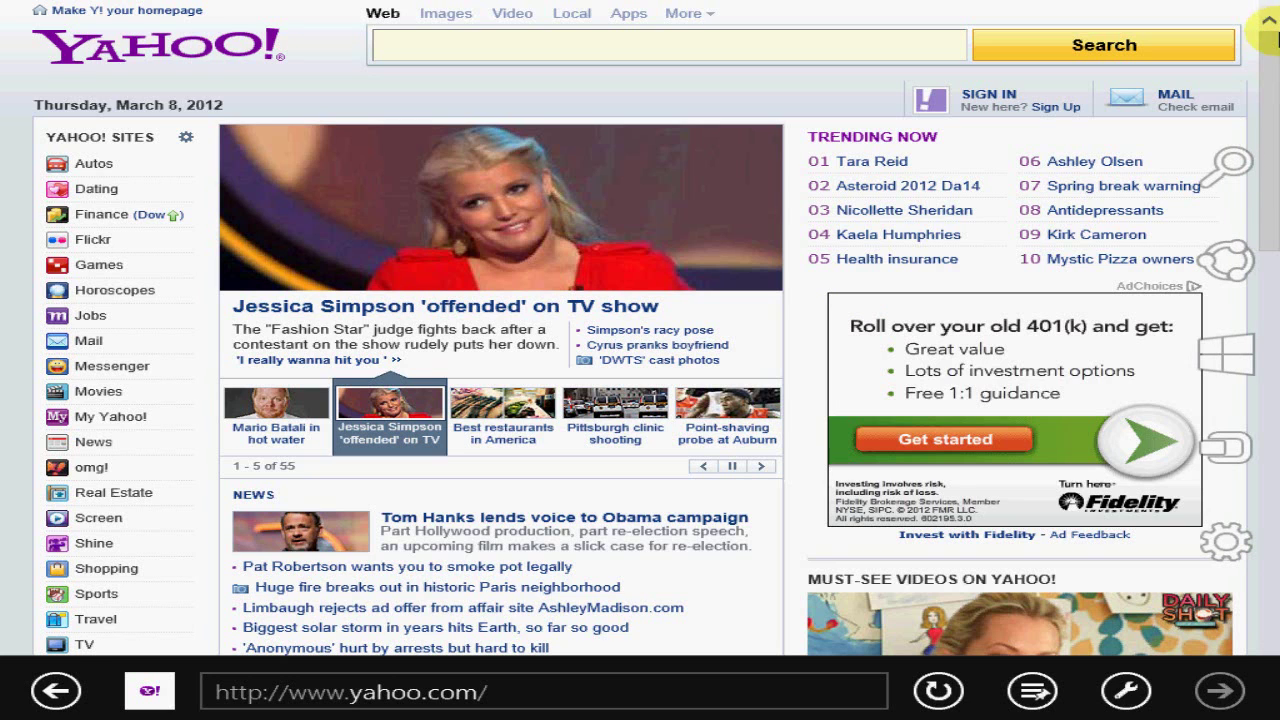
pyautogui.moveTo(1224, 262)
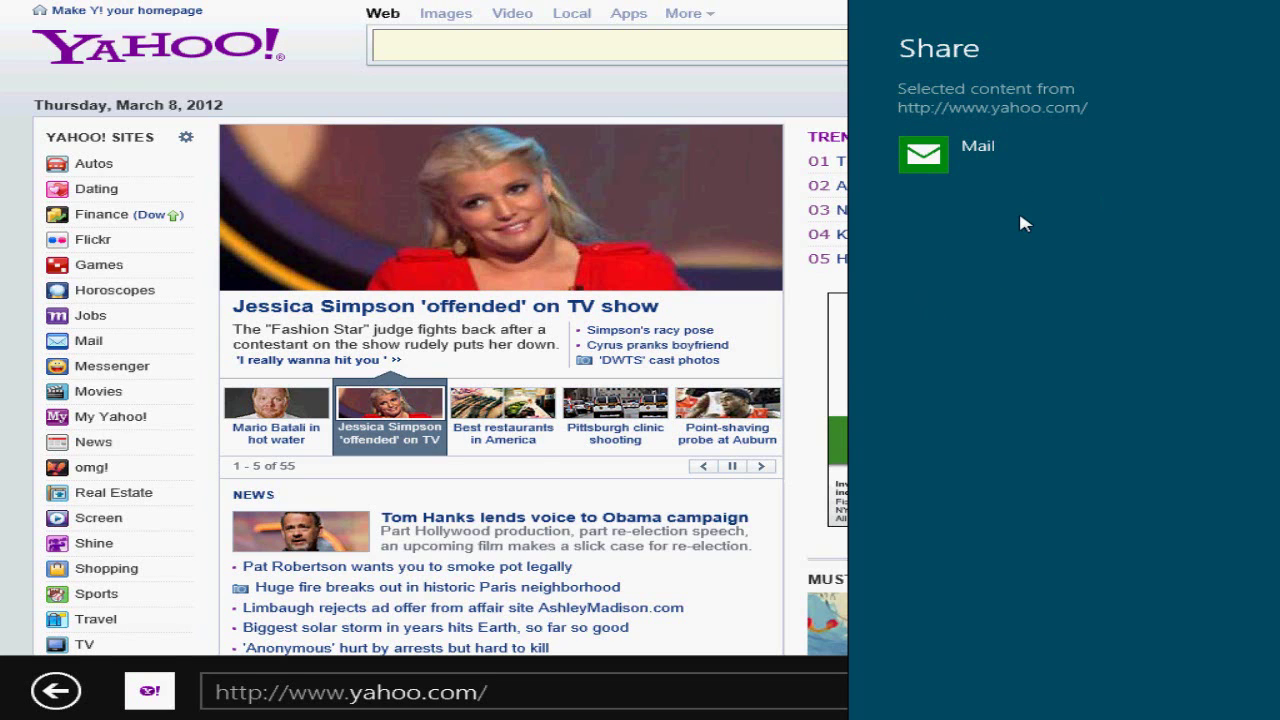
# Step: Dismiss the Share pane and switch back to PC settings on its Share page
pyautogui.click(350, 97)
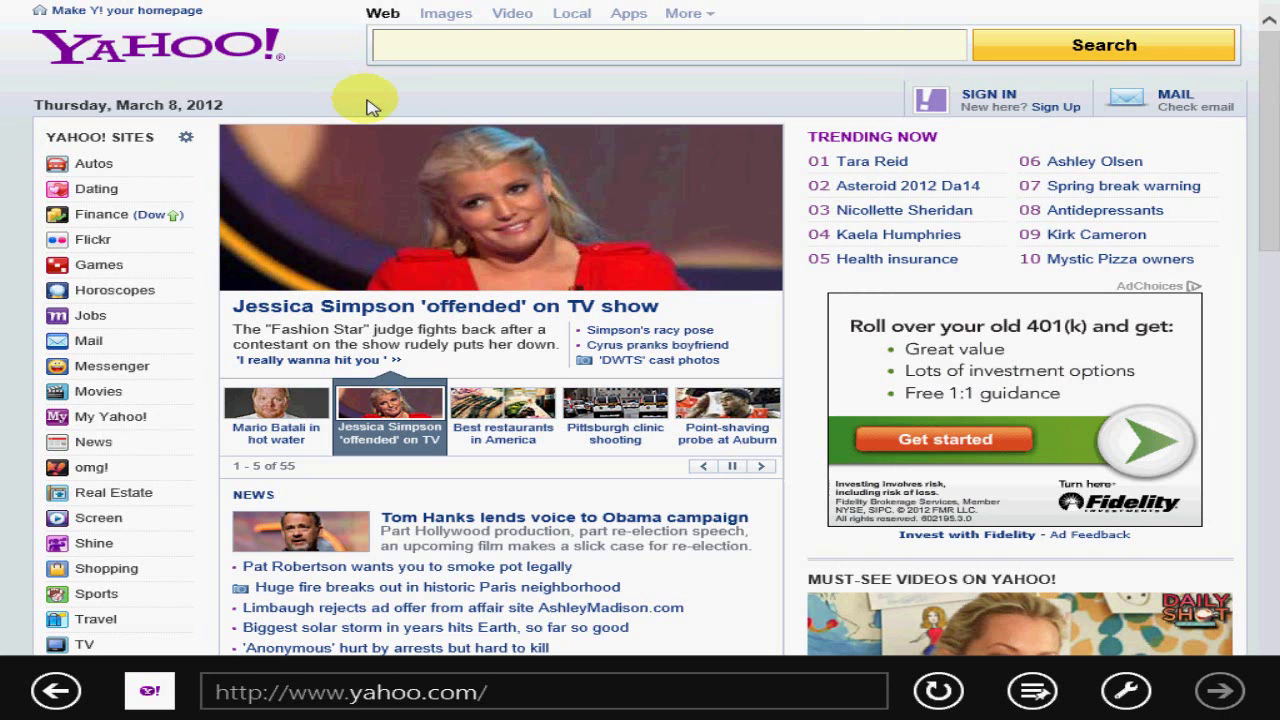
pyautogui.moveTo(5, 36)
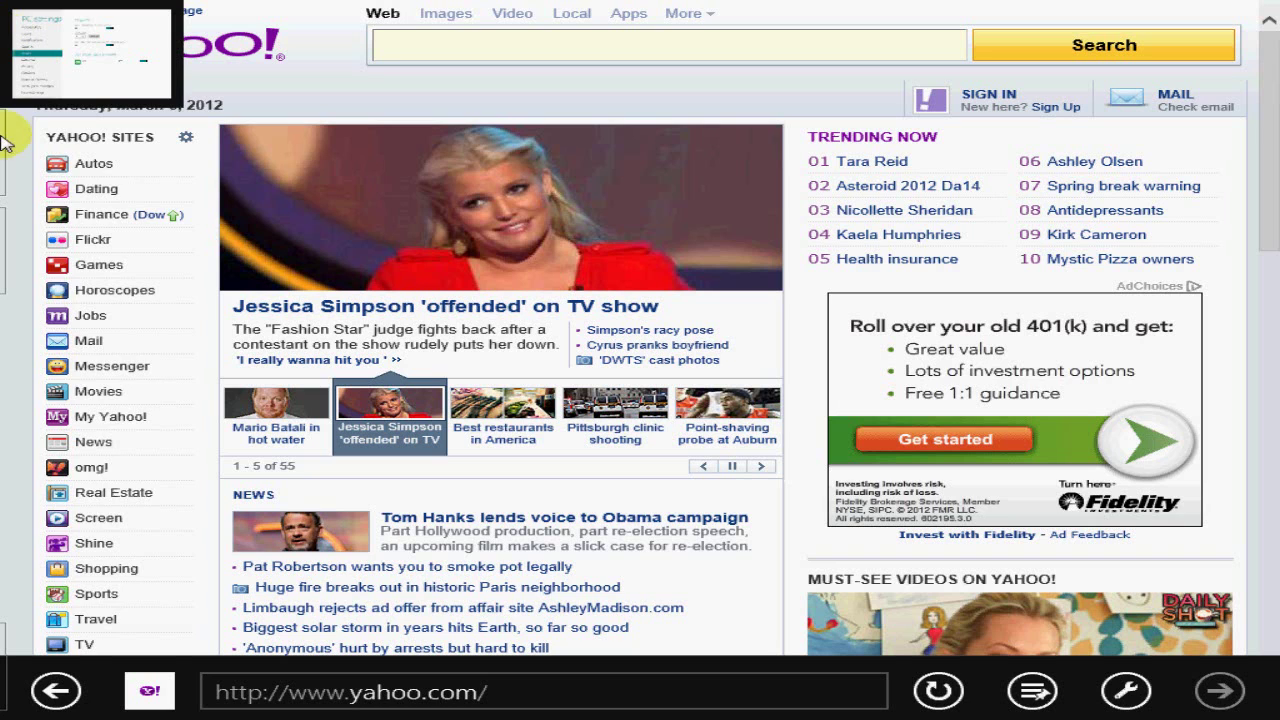
pyautogui.moveTo(6, 170)
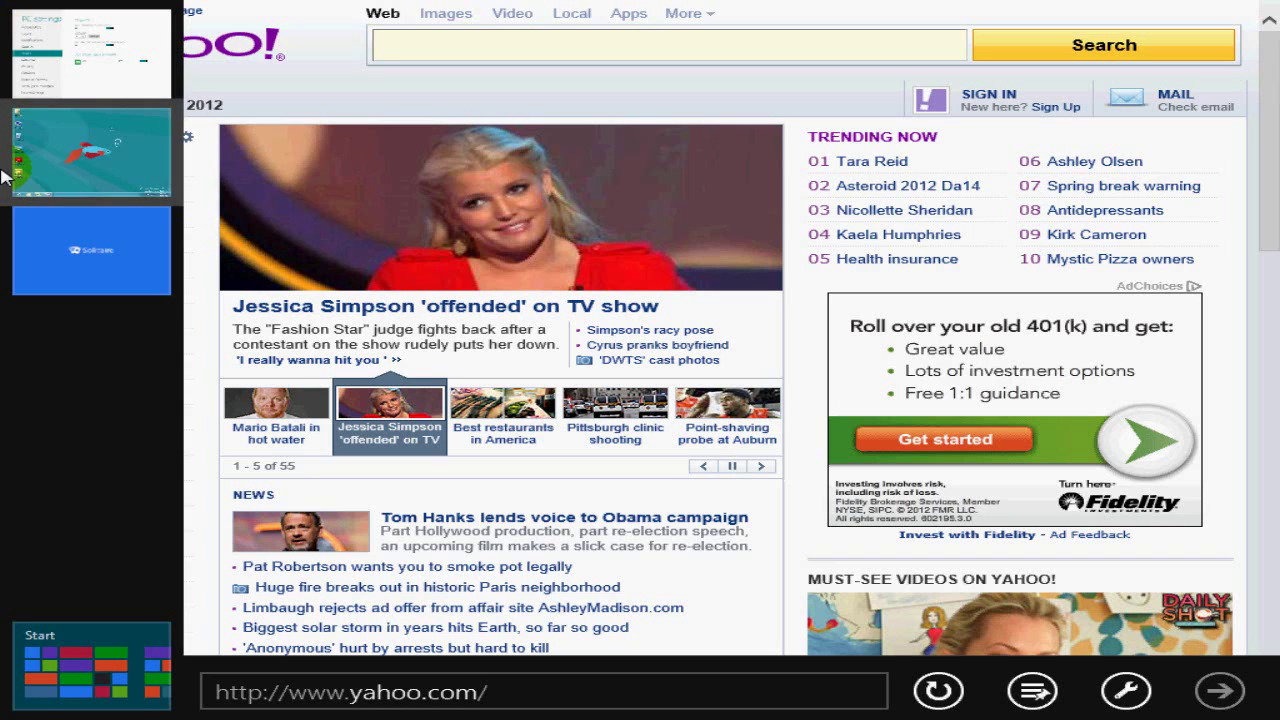
pyautogui.click(66, 35)
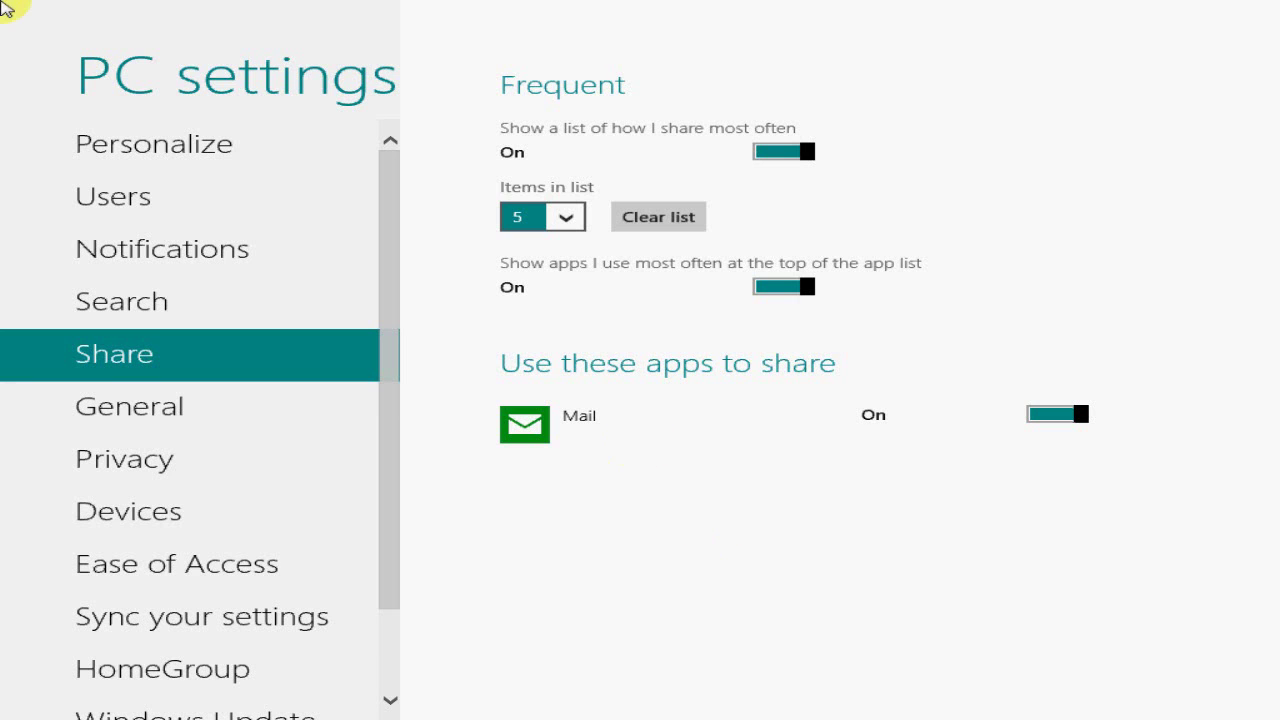
pyautogui.moveTo(5, 20)
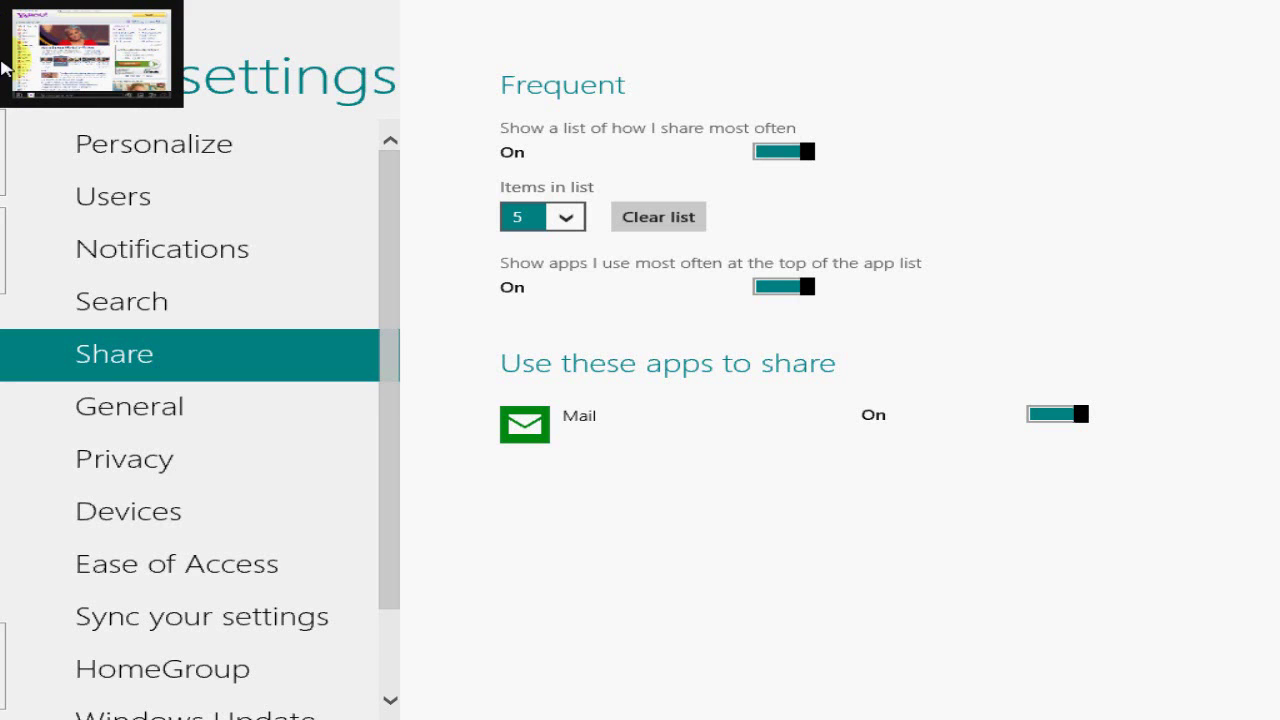
pyautogui.moveTo(5, 130)
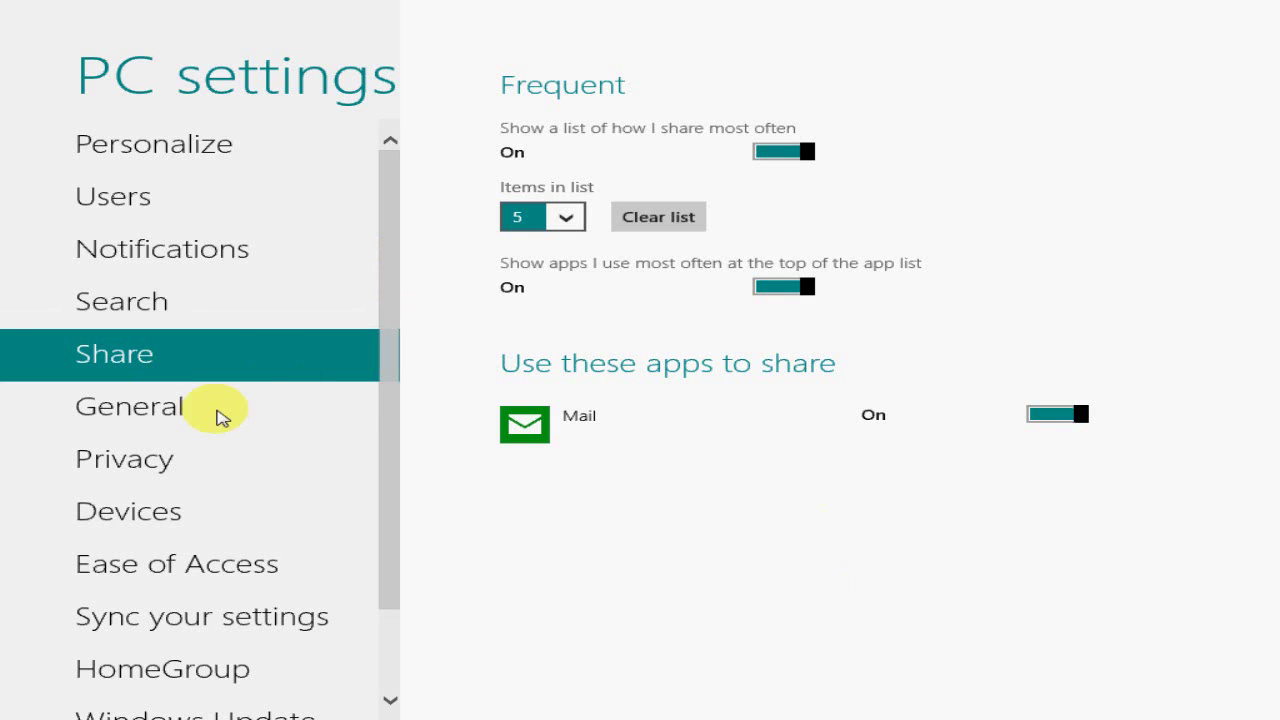
# Step: Show the General page and scroll down to the refresh, reset and Advanced startup options
pyautogui.click(157, 420)
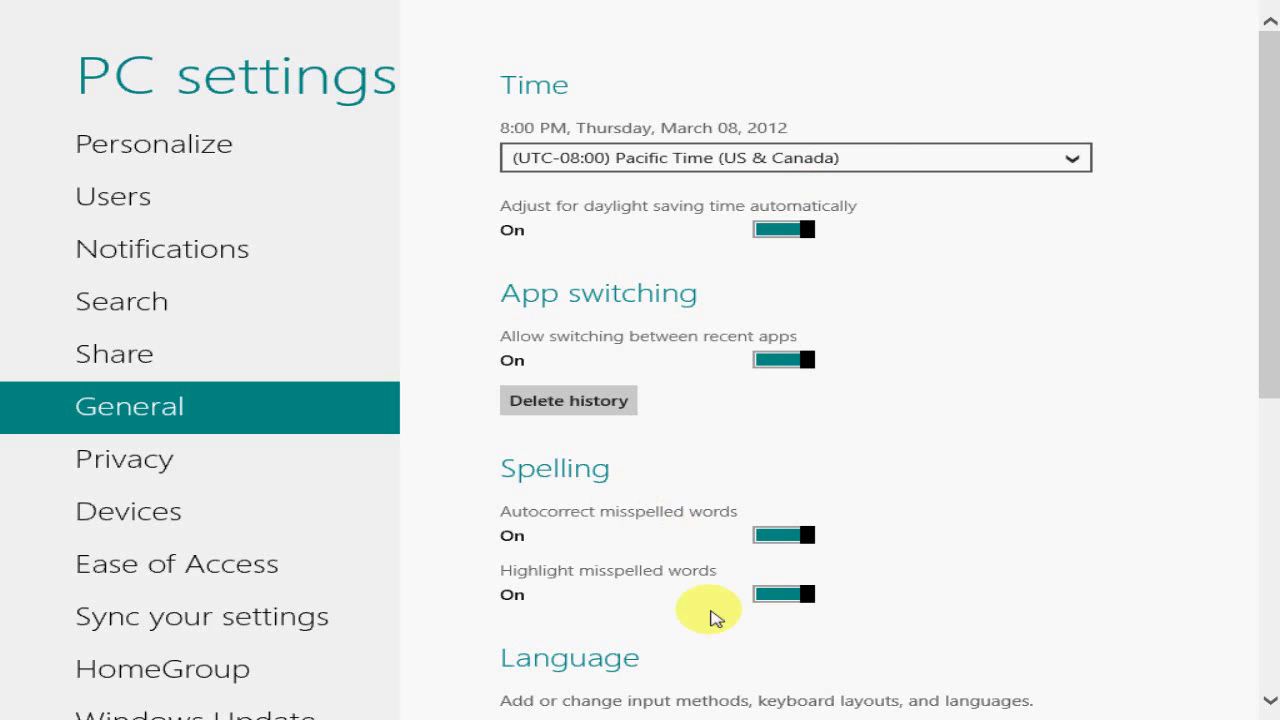
pyautogui.moveTo(1266, 338); pyautogui.dragTo(1258, 642)
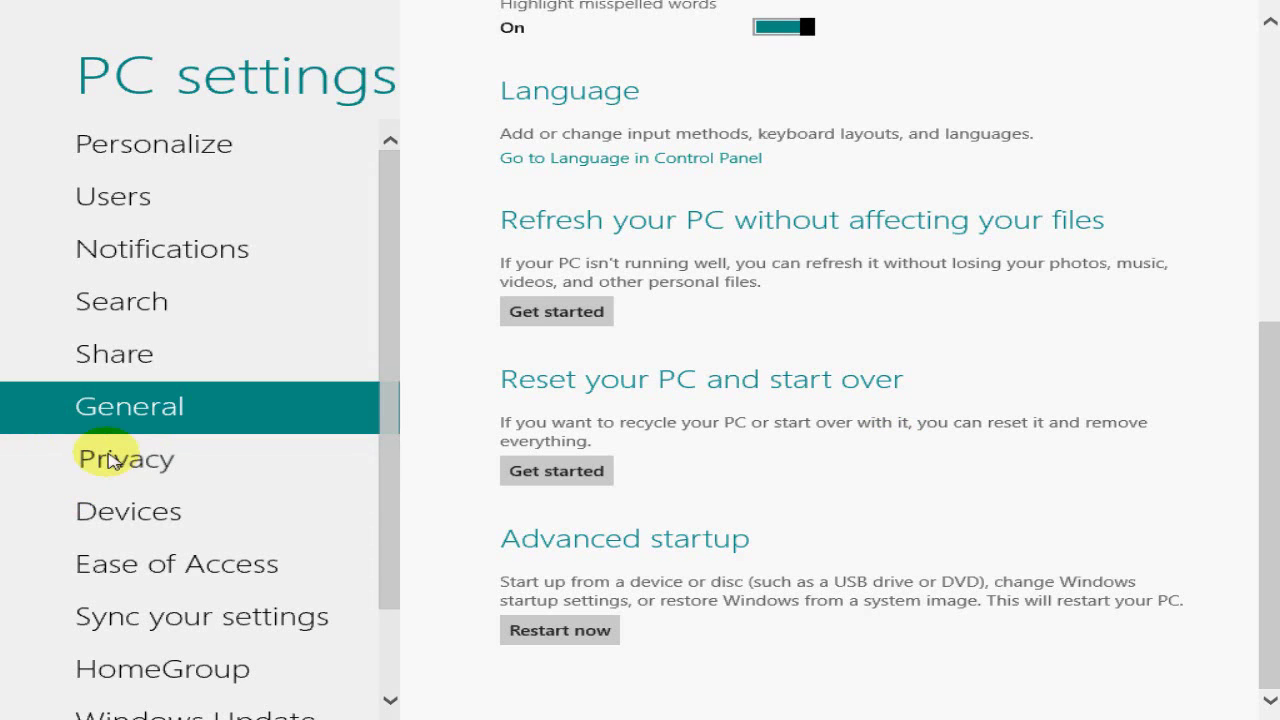
# Step: Look over Privacy, then show Devices listing the WLAN adapter, hp L1730 monitor, keyboard, mouse and XPS writer
pyautogui.click(92, 458)
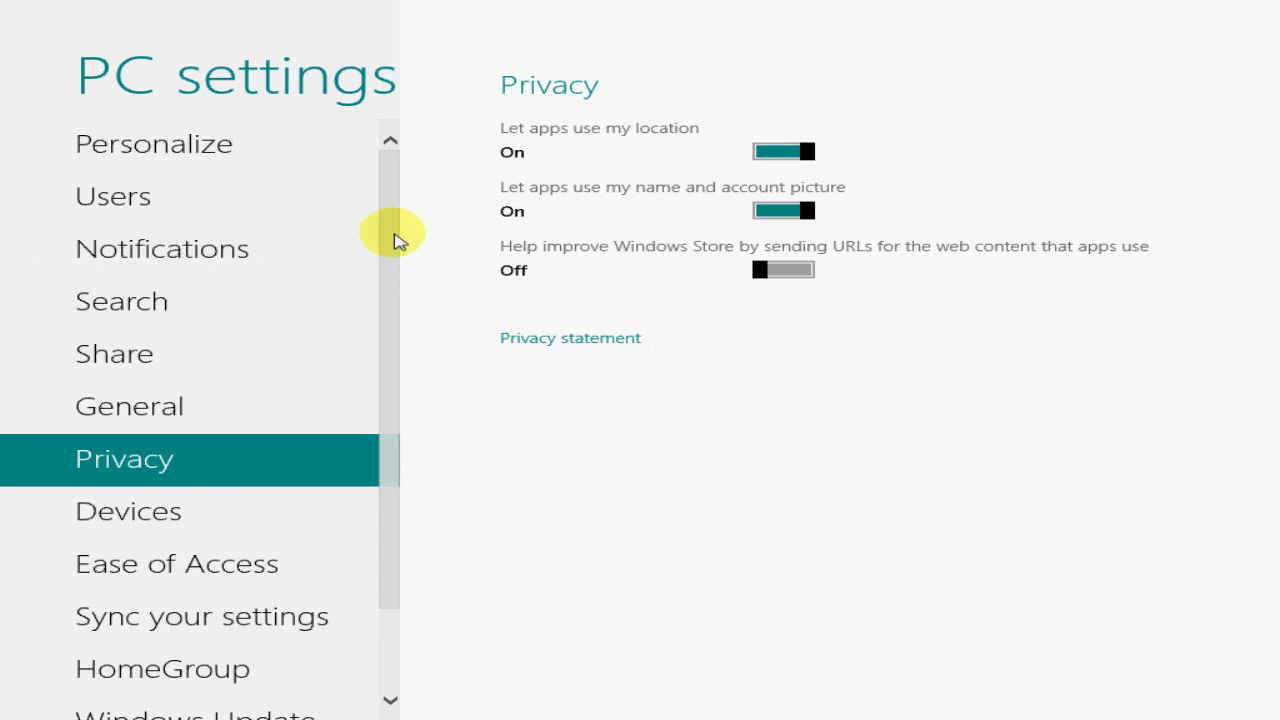
pyautogui.moveTo(400, 266); pyautogui.dragTo(435, 428)
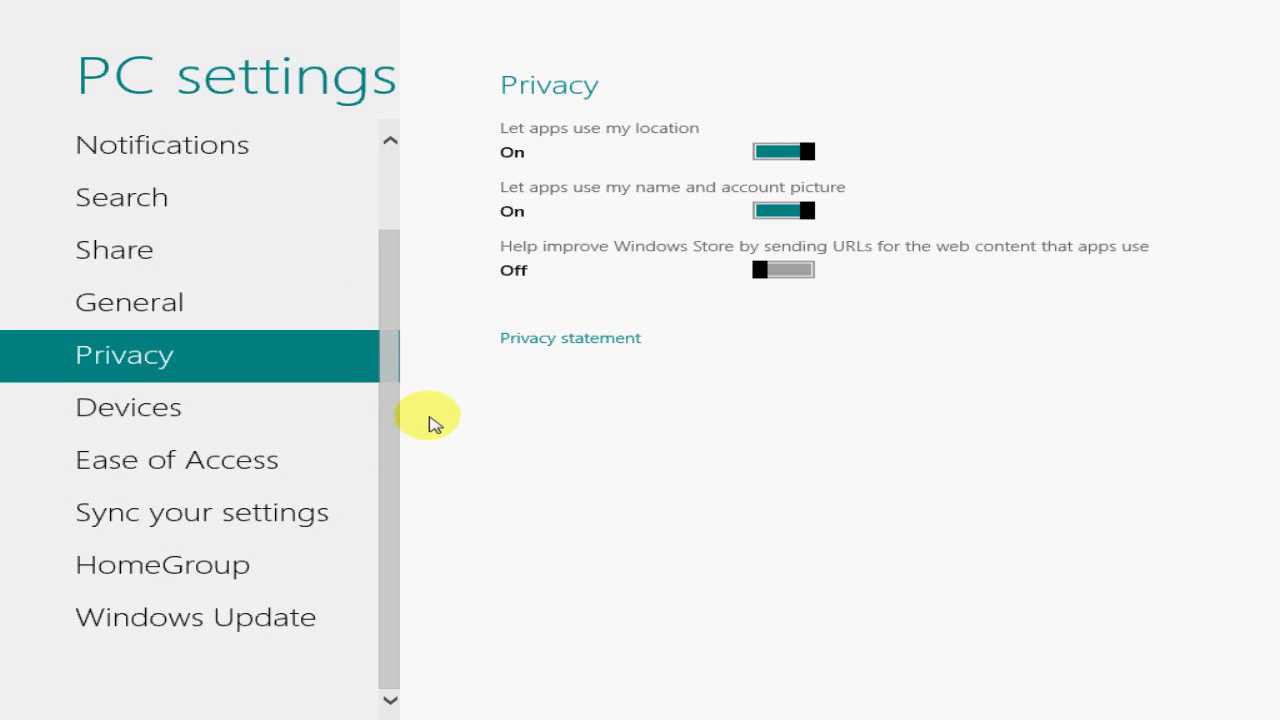
pyautogui.click(127, 413)
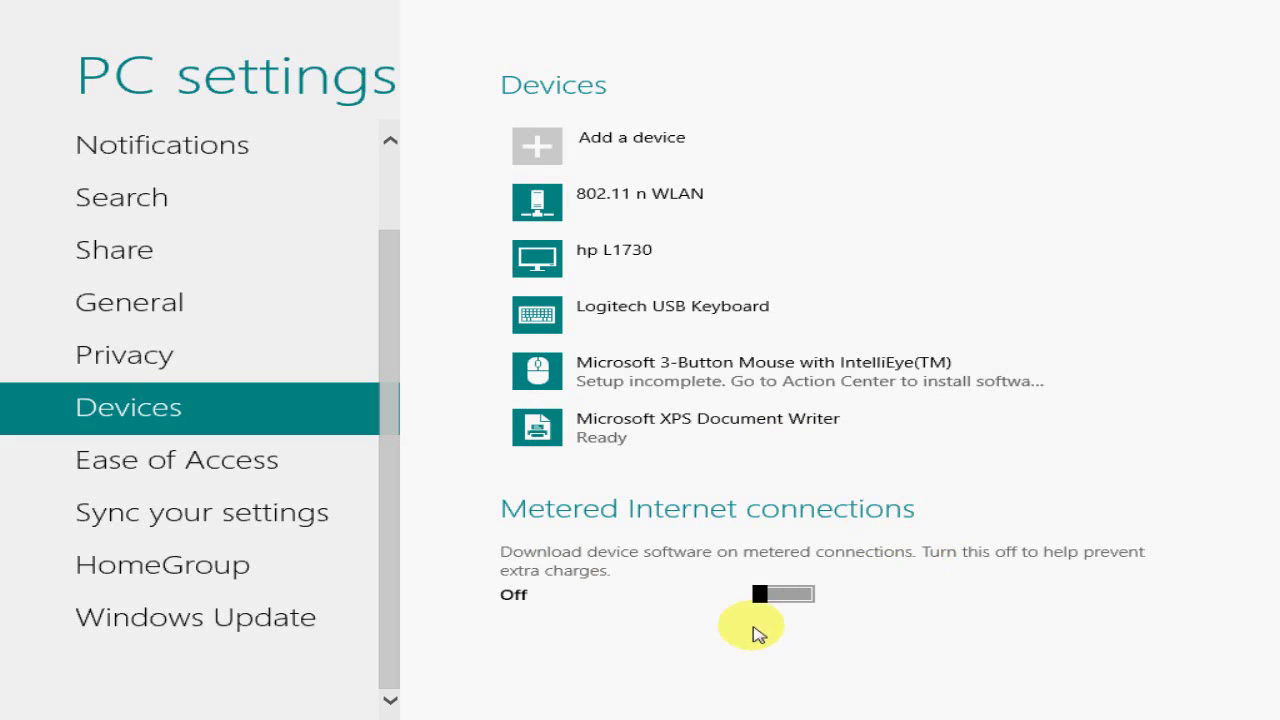
# Step: View Ease of Access, then scroll through Sync your settings, where syncing is Off
pyautogui.click(272, 468)
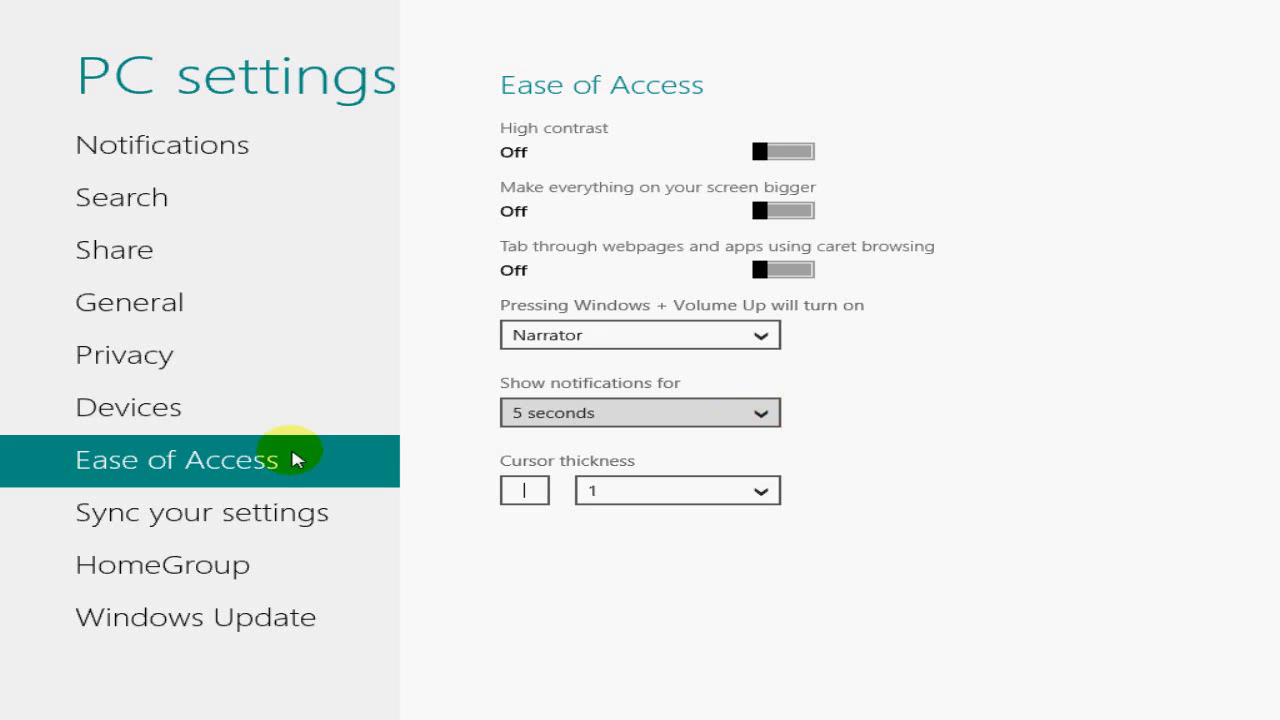
pyautogui.click(262, 518)
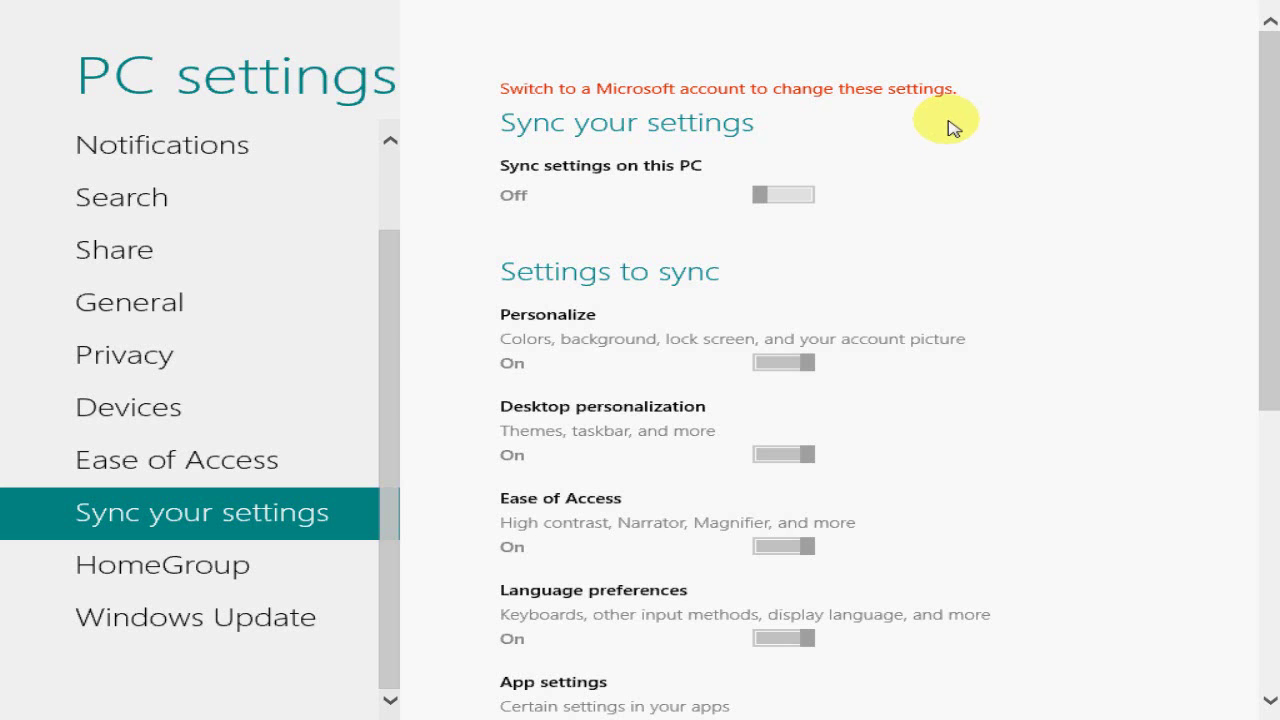
pyautogui.click(1272, 88)
pyautogui.moveTo(1272, 88); pyautogui.dragTo(1268, 22)
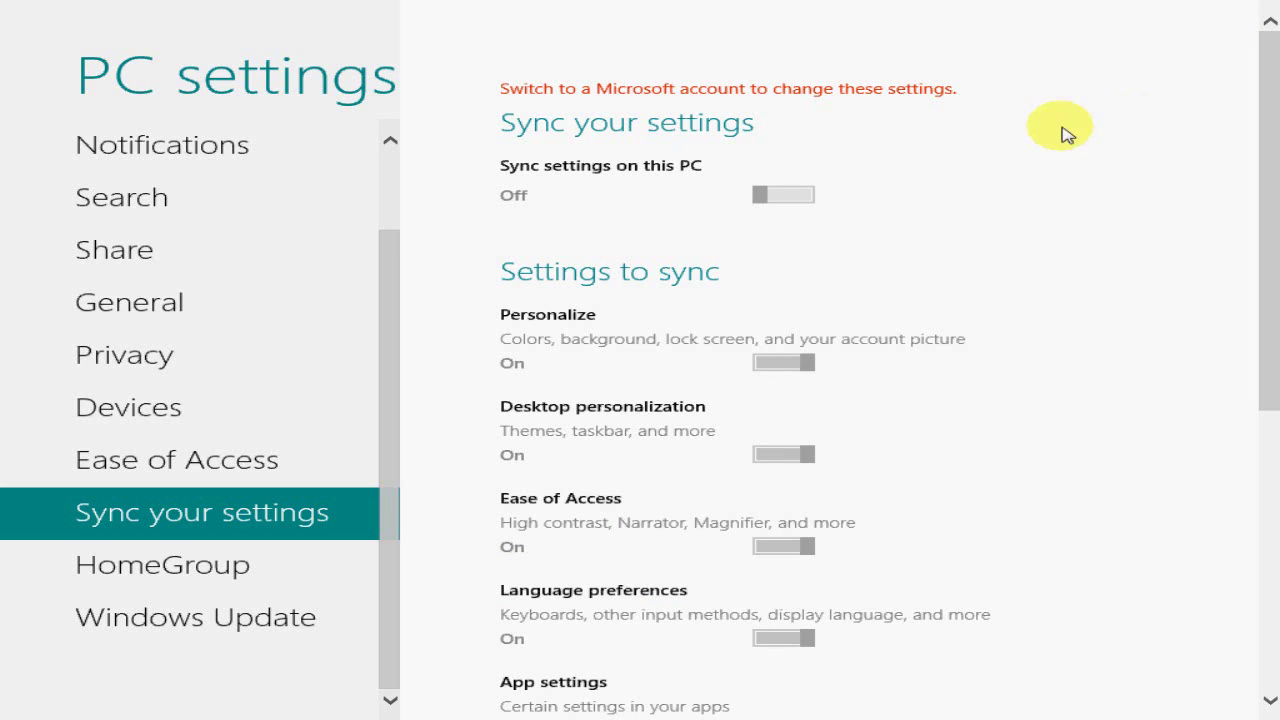
# Step: Check the HomeGroup page, which needs a home network, then move on to Windows Update
pyautogui.click(183, 576)
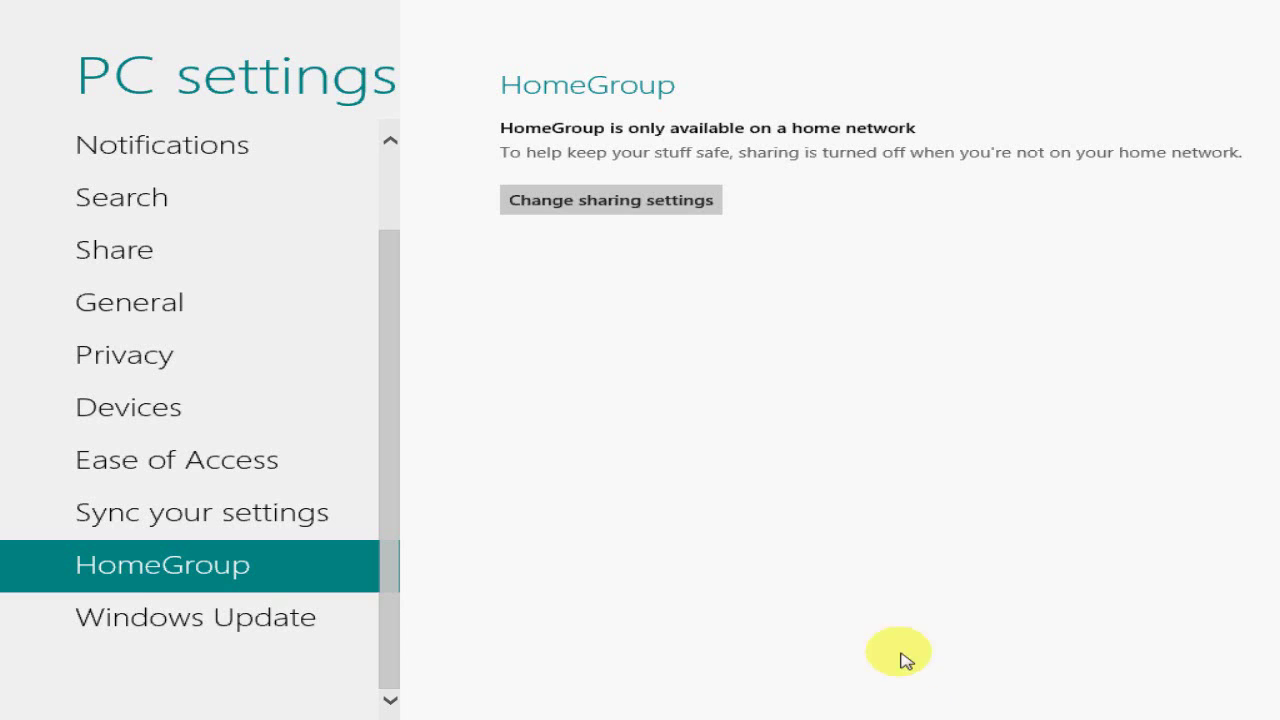
pyautogui.click(180, 620)
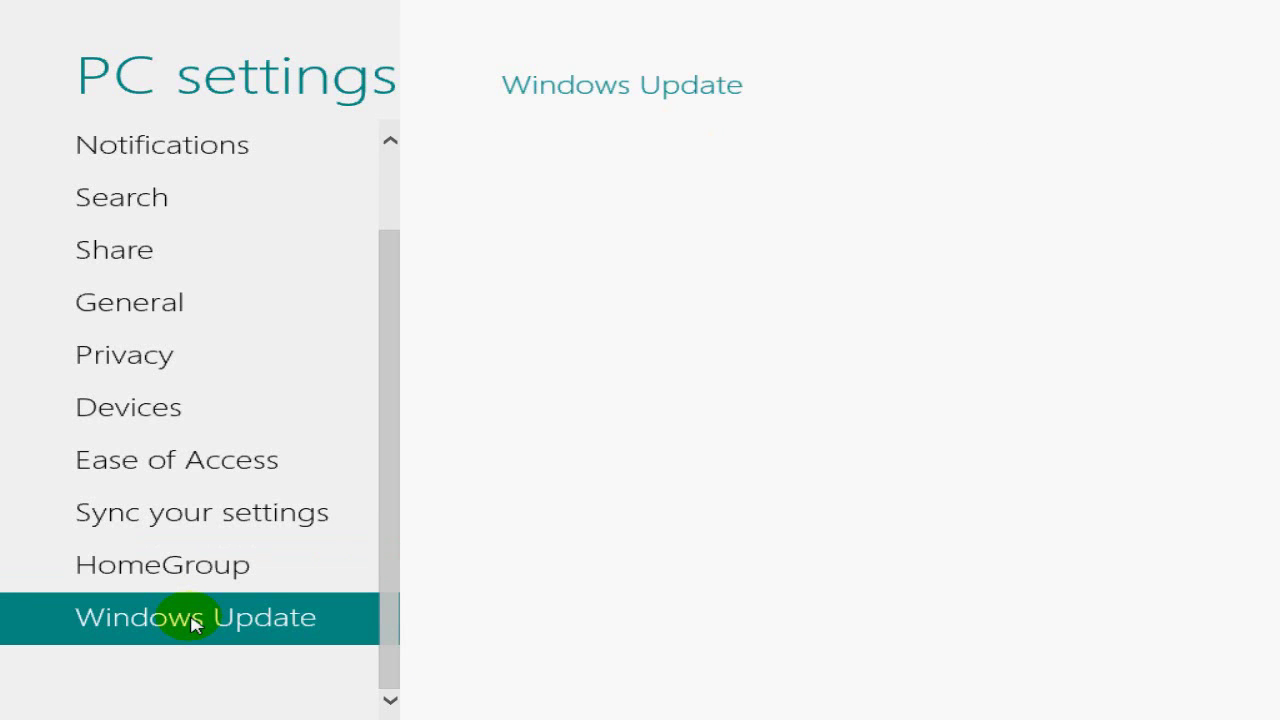